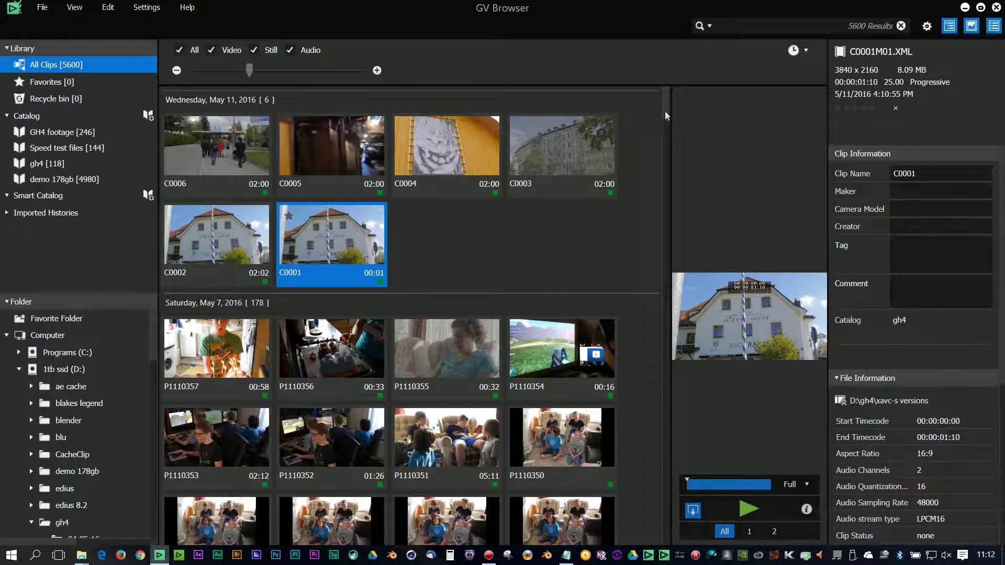
Step: Search All Clips for duplicates matched by file name, size and modified date, listing 470
{"action": "mouse_move", "coordinate": [664, 110]}
{"action": "left_mouse_down"}
{"action": "mouse_move", "coordinate": [663, 142]}
{"action": "mouse_move", "coordinate": [654, 103]}
{"action": "left_mouse_up"}
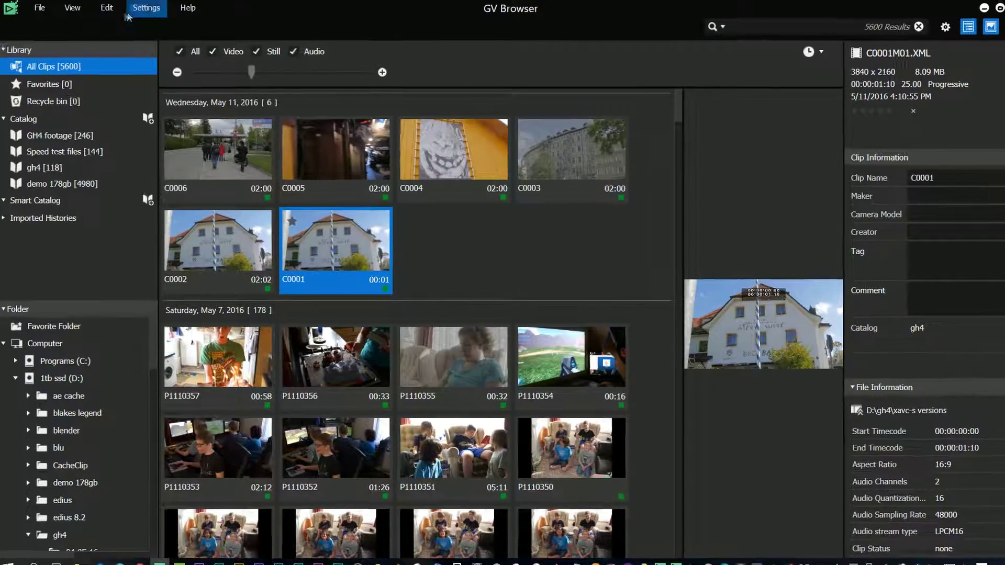
{"action": "left_click", "coordinate": [108, 7]}
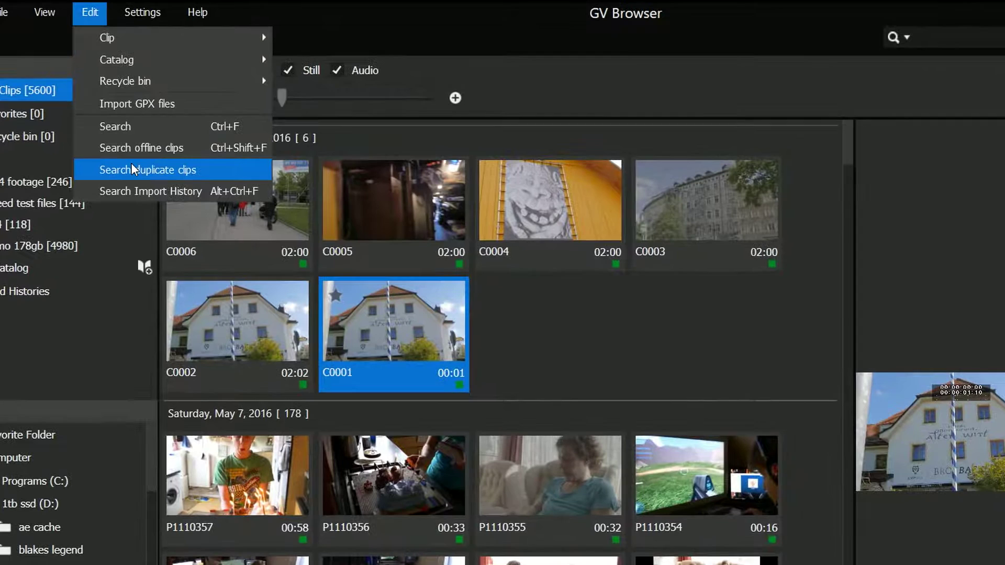
{"action": "left_click", "coordinate": [132, 169]}
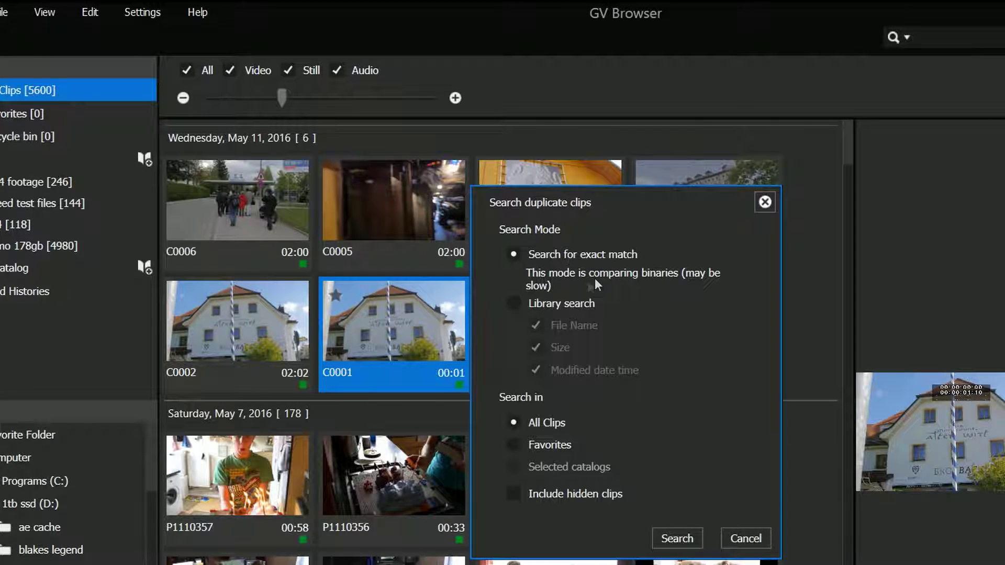
{"action": "left_click", "coordinate": [512, 308]}
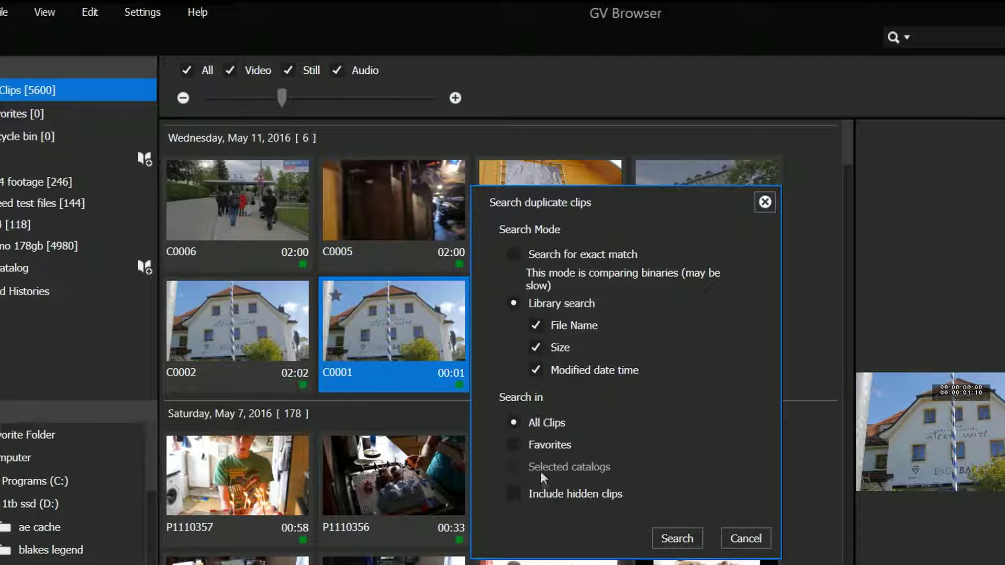
{"action": "left_click", "coordinate": [674, 538]}
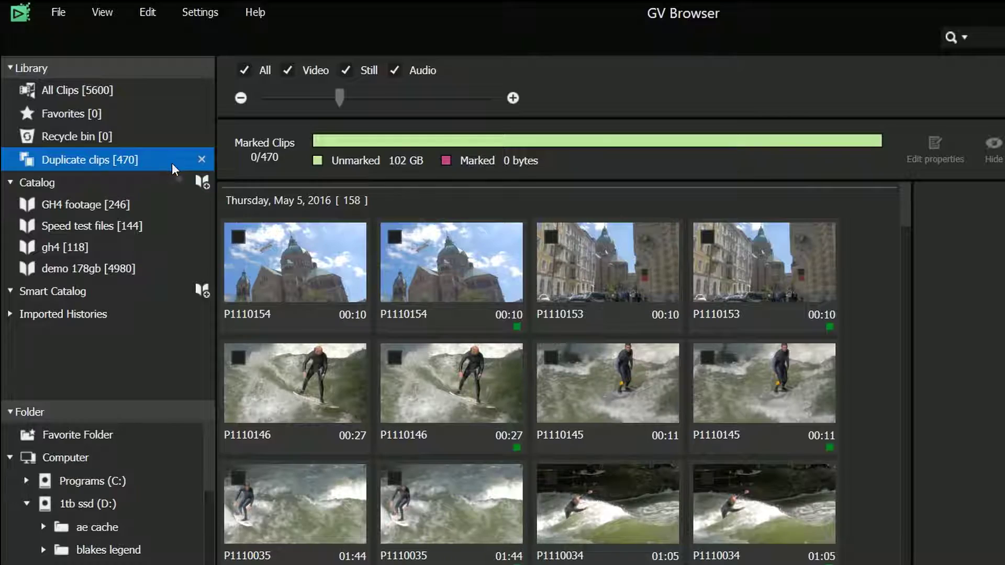
Step: Scroll the duplicate results and show details of the second P1110146.MOV copy (3840x2160, 318 MB)
{"action": "mouse_move", "coordinate": [908, 224]}
{"action": "left_mouse_down"}
{"action": "mouse_move", "coordinate": [897, 309]}
{"action": "mouse_move", "coordinate": [891, 233]}
{"action": "left_mouse_up"}
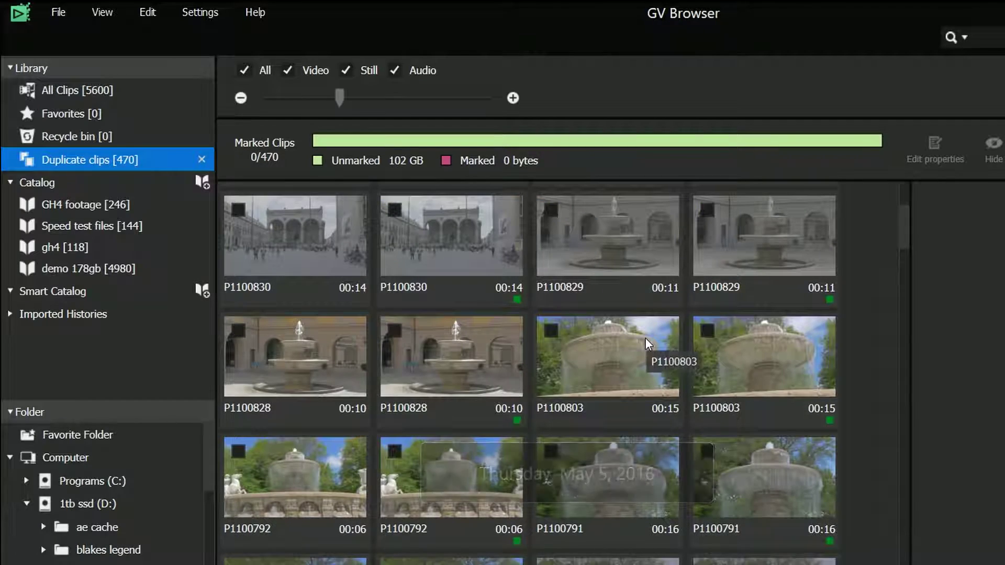
{"action": "left_click_drag", "start_coordinate": [908, 241], "coordinate": [906, 186]}
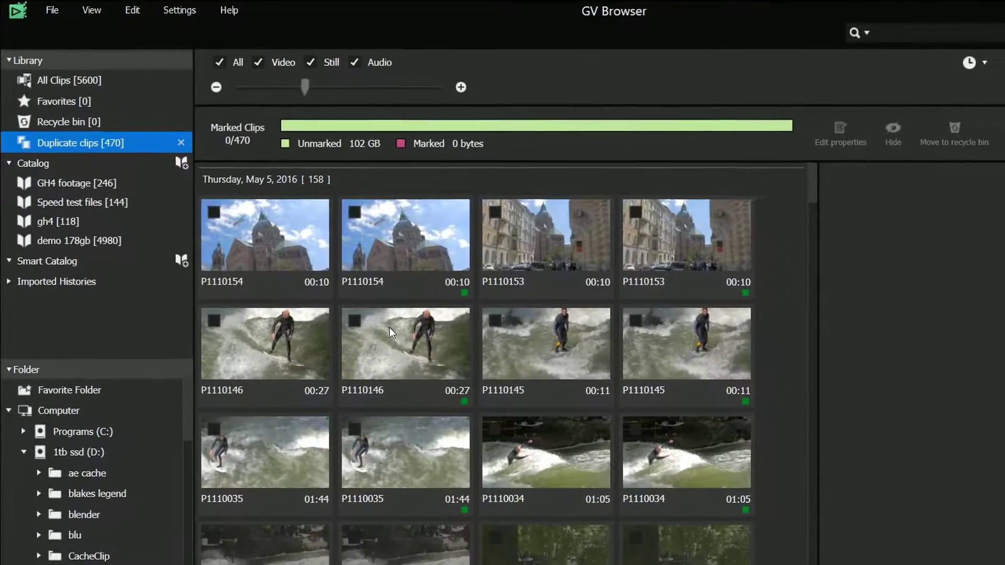
{"action": "left_click", "coordinate": [458, 379]}
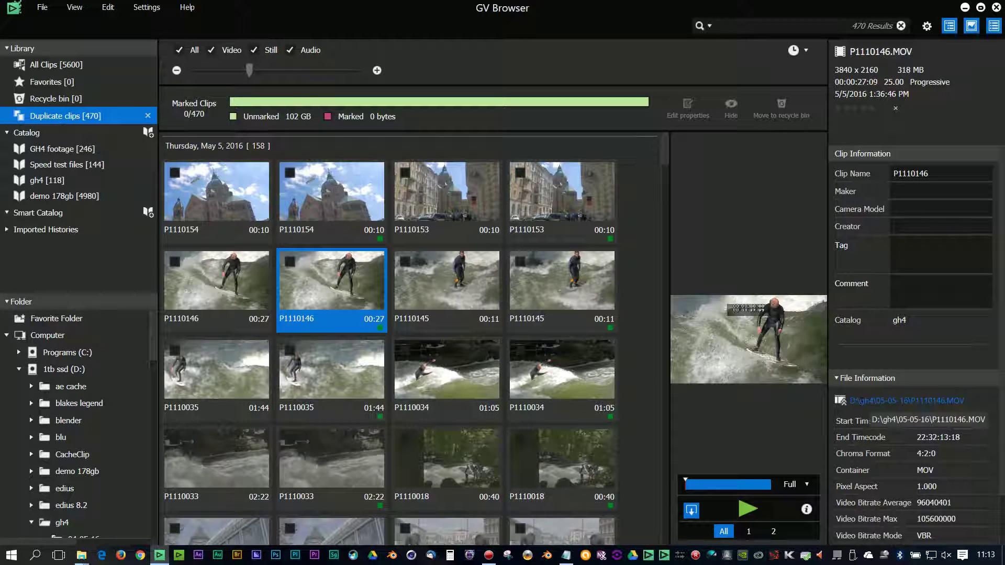
Step: Switch the duplicate list to Details view and autofit the Clip Name column
{"action": "left_click", "coordinate": [795, 51]}
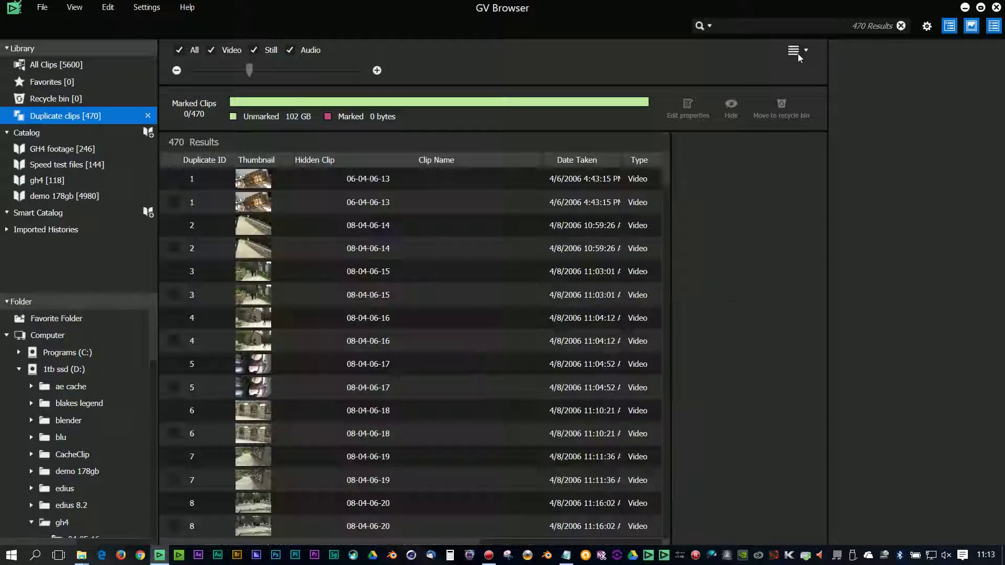
{"action": "left_click", "coordinate": [798, 52]}
{"action": "left_click", "coordinate": [797, 52]}
{"action": "double_click", "coordinate": [544, 158]}
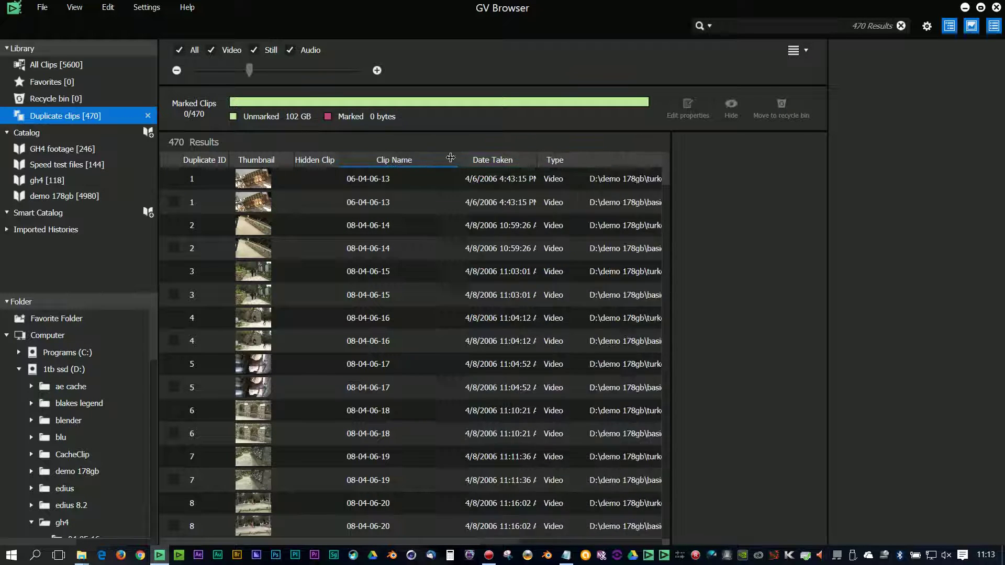
Step: Move File Path after Hidden Clip, widen it, and compare the P1040042 and P1040043 copies
{"action": "left_click_drag", "start_coordinate": [559, 164], "coordinate": [344, 163]}
{"action": "left_click_drag", "start_coordinate": [543, 159], "coordinate": [573, 159]}
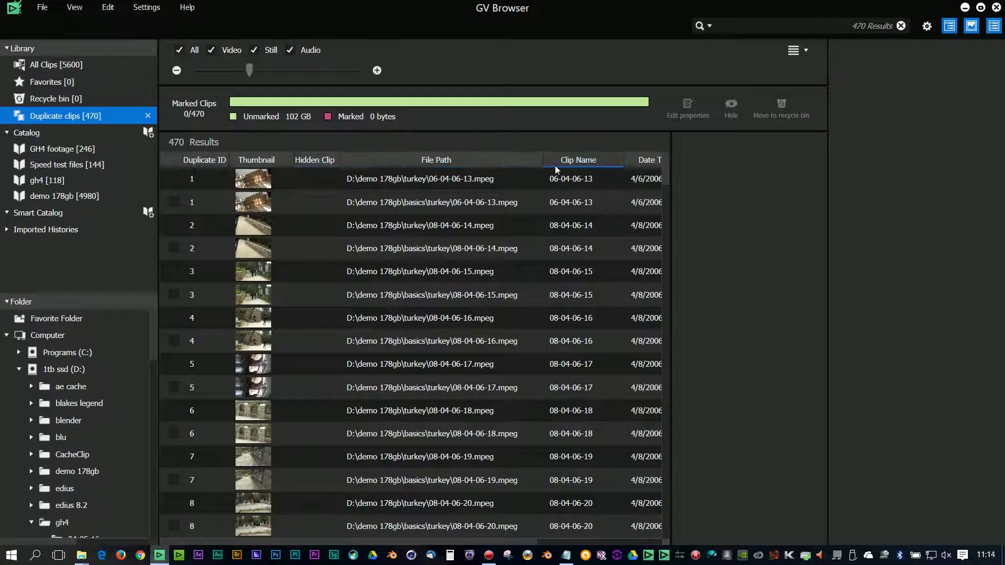
{"action": "left_click_drag", "start_coordinate": [664, 175], "coordinate": [660, 211]}
{"action": "left_click", "coordinate": [260, 324]}
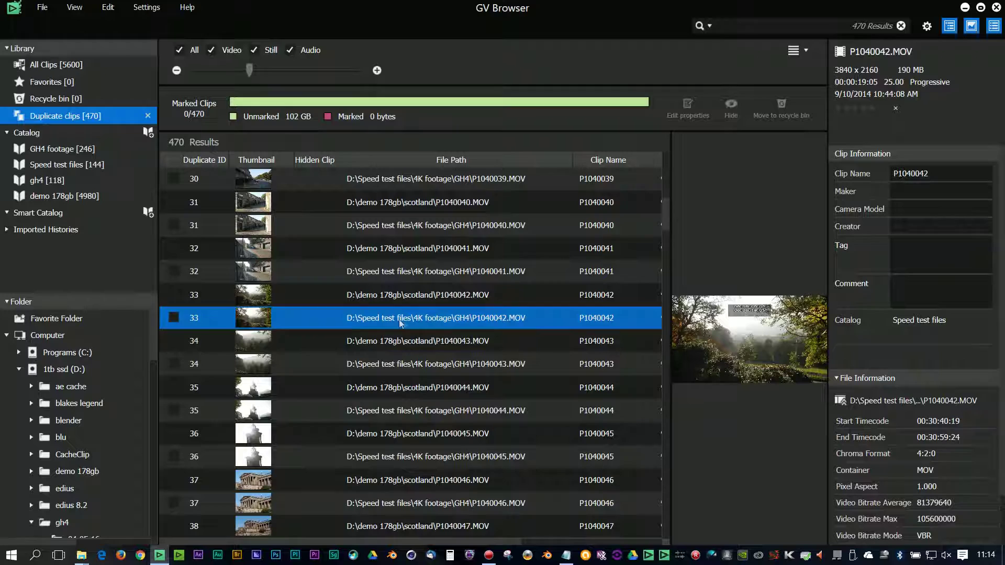
{"action": "left_click", "coordinate": [419, 346]}
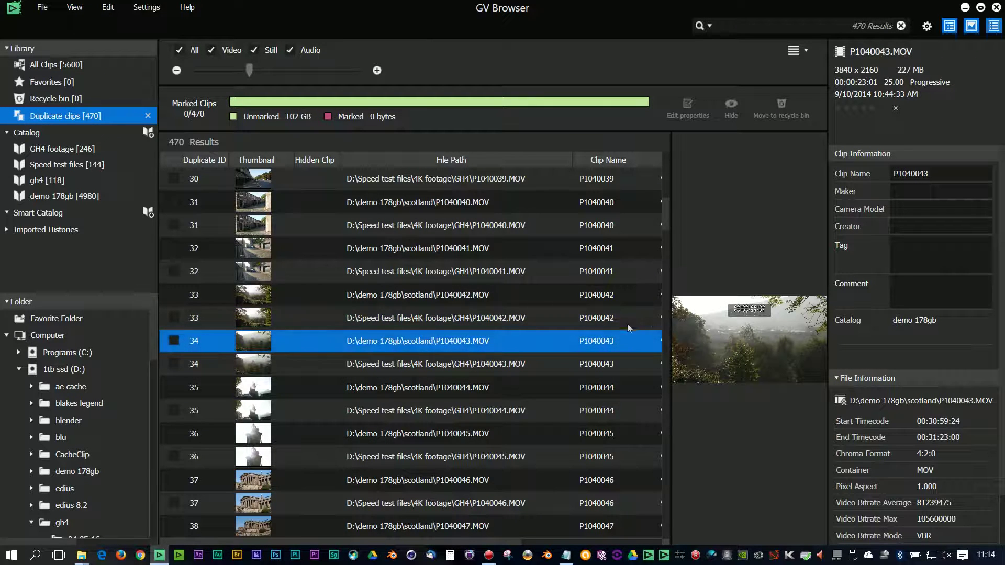
Step: Compare the P1040052 copies, then select the demo 178gb copies of P1040051 and P1040050
{"action": "key", "text": "Down"}
{"action": "key", "text": "Down"}
{"action": "key", "text": "Down"}
{"action": "scroll", "coordinate": [585, 311], "scroll_direction": "down", "scroll_amount": 5}
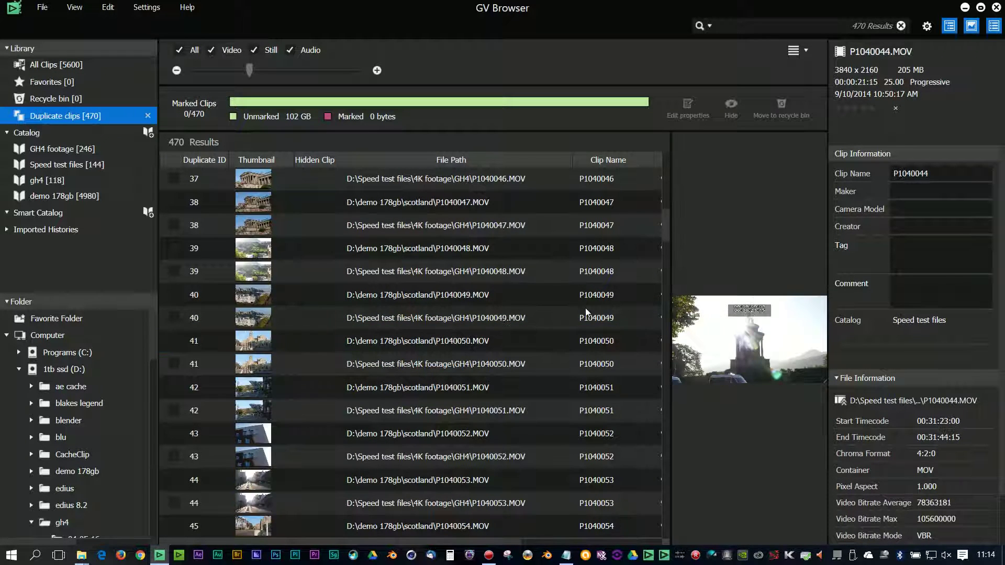
{"action": "left_click", "coordinate": [422, 457]}
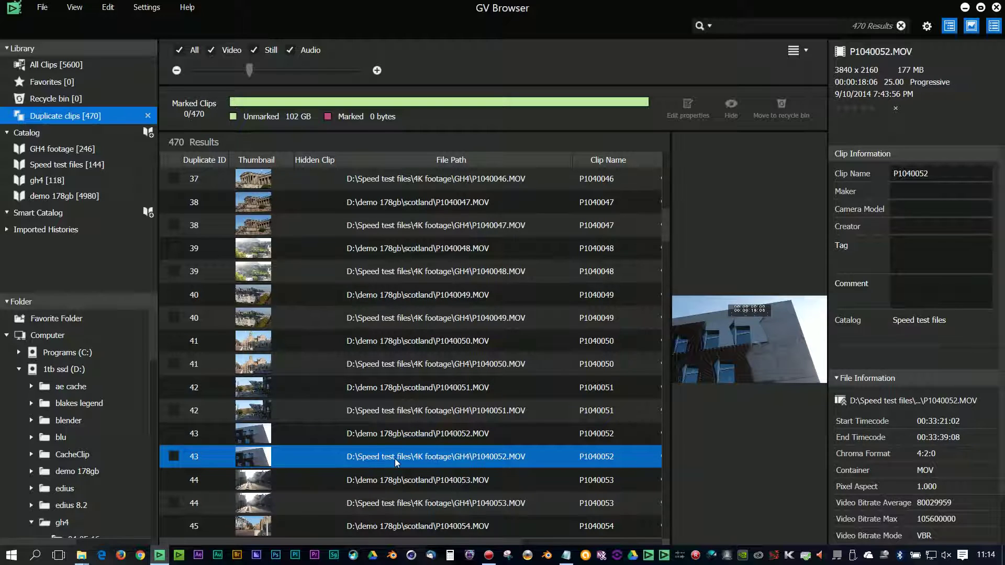
{"action": "left_click", "coordinate": [402, 437]}
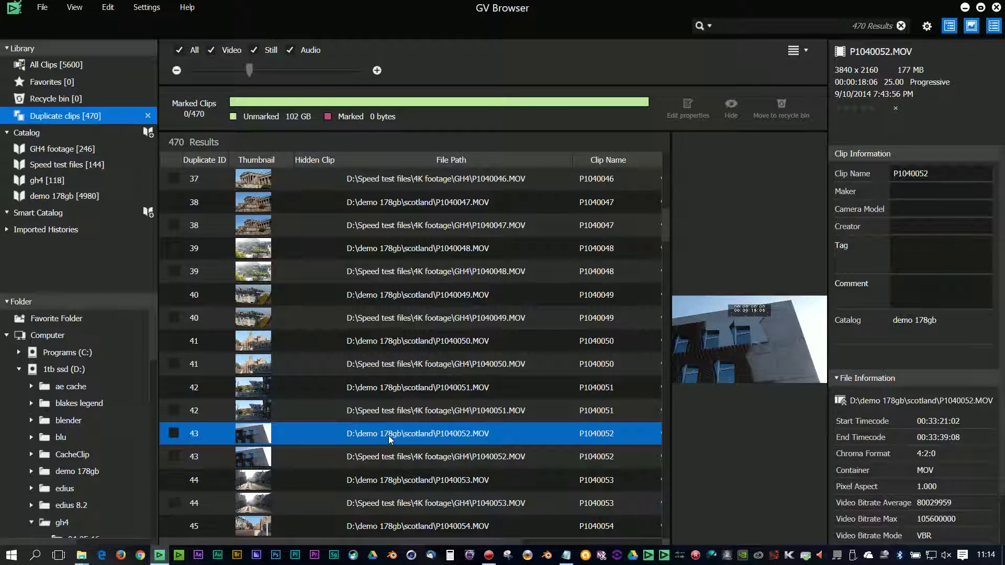
{"action": "left_click", "coordinate": [433, 393]}
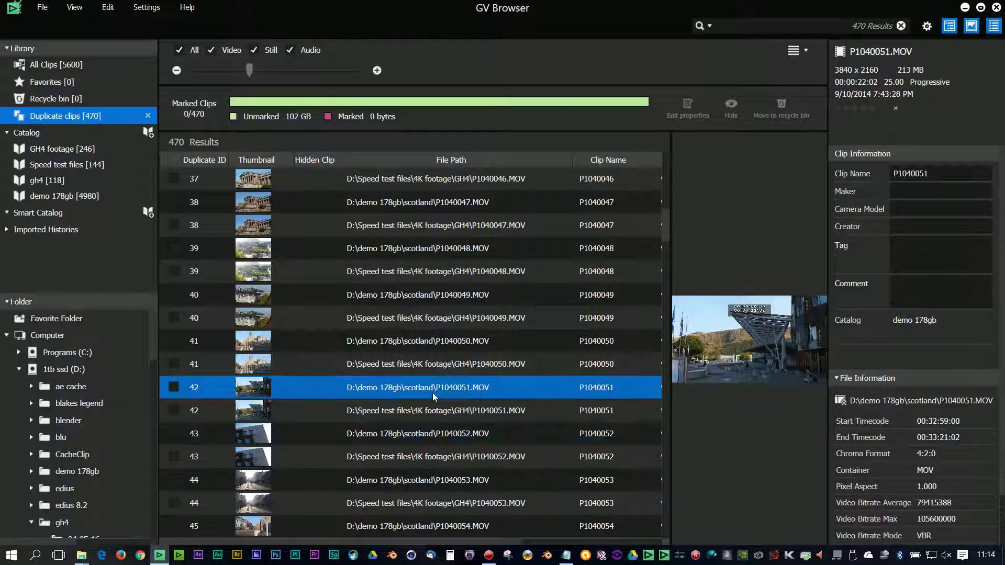
{"action": "left_click", "coordinate": [464, 339], "text": "ctrl"}
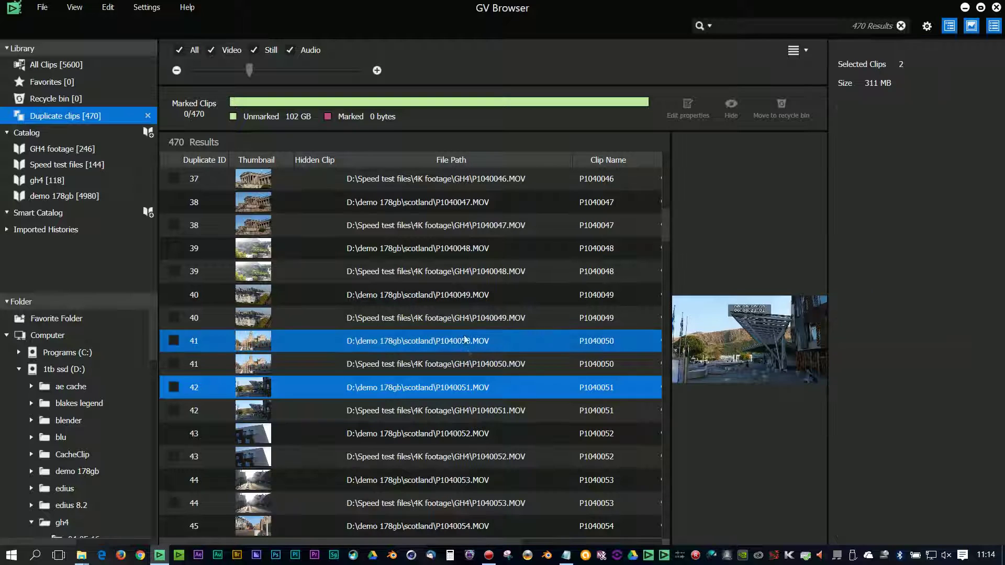
Step: Sort by File Path and move the 31 selected demo 178gb scotland clips to the recycle bin
{"action": "left_click", "coordinate": [417, 389], "text": "shift"}
{"action": "right_click", "coordinate": [416, 390]}
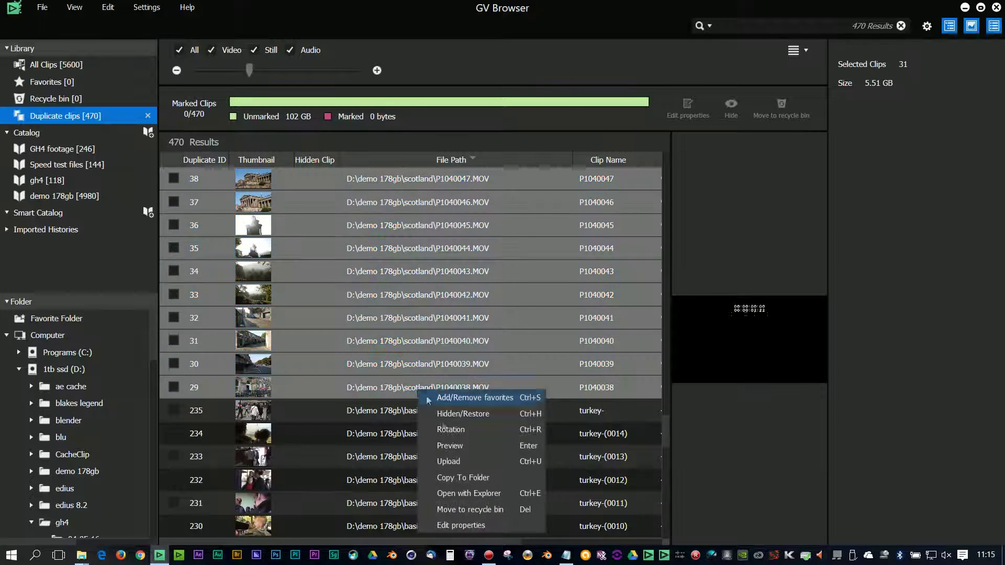
{"action": "left_click", "coordinate": [523, 512]}
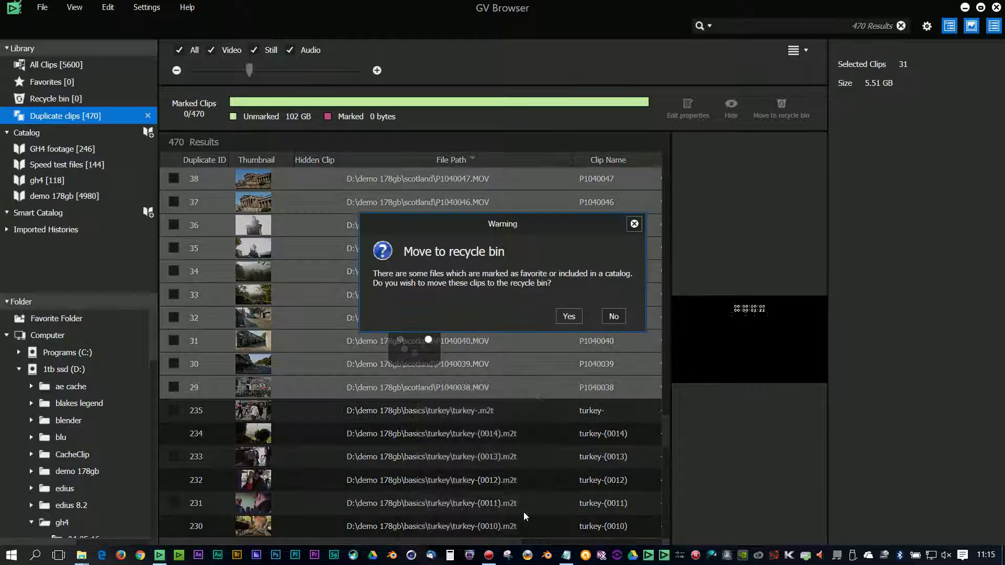
{"action": "left_click", "coordinate": [568, 316]}
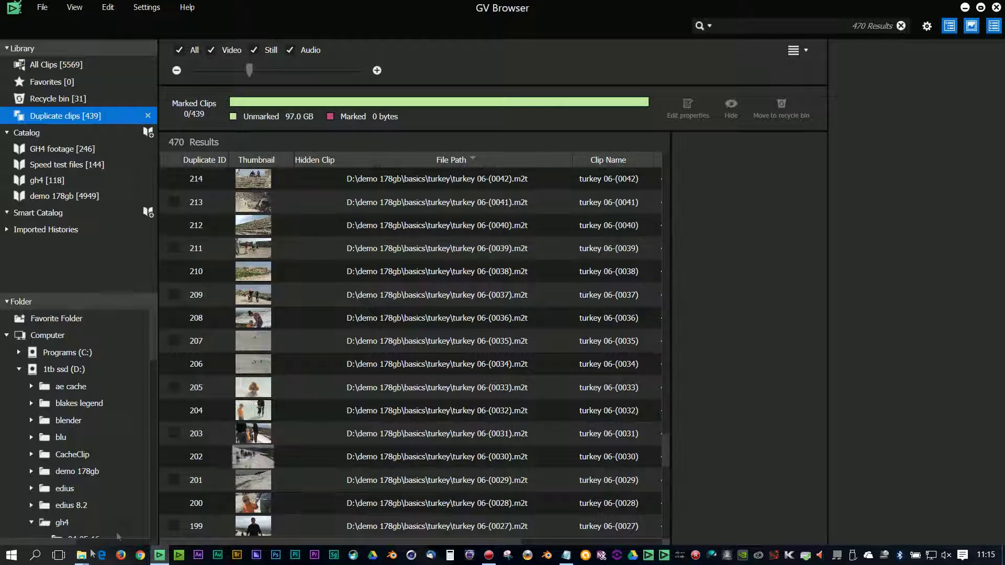
Step: In File Explorer, go from D:\gh4 to D:\demo 178gb\scotland to view its 94 files
{"action": "mouse_move", "coordinate": [93, 562]}
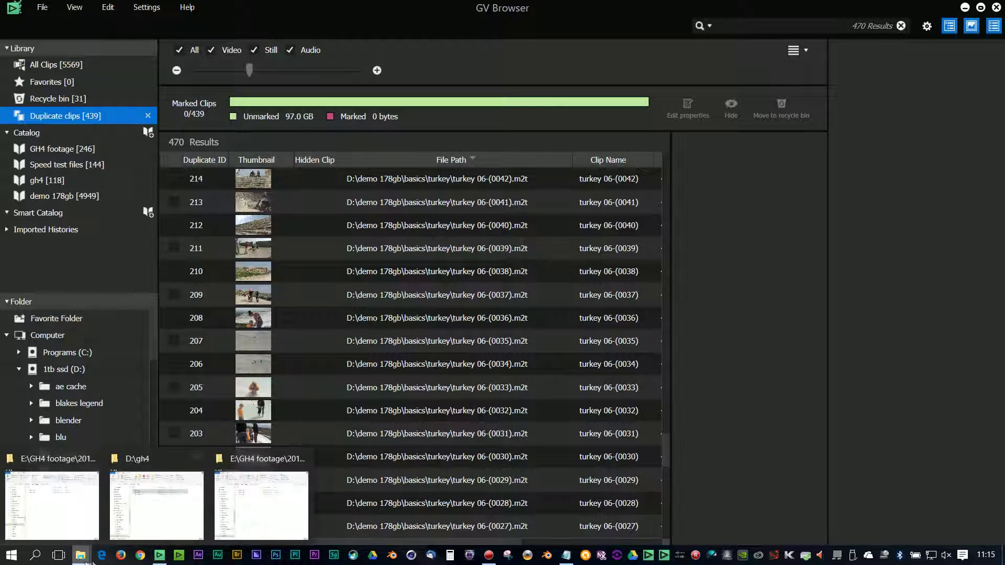
{"action": "left_click", "coordinate": [115, 501]}
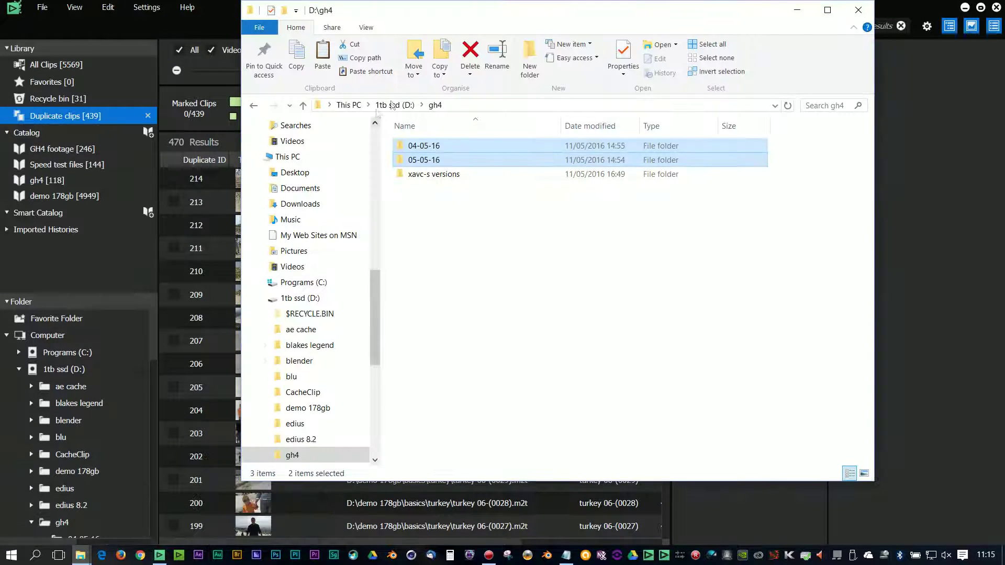
{"action": "left_click", "coordinate": [389, 105]}
{"action": "double_click", "coordinate": [430, 231]}
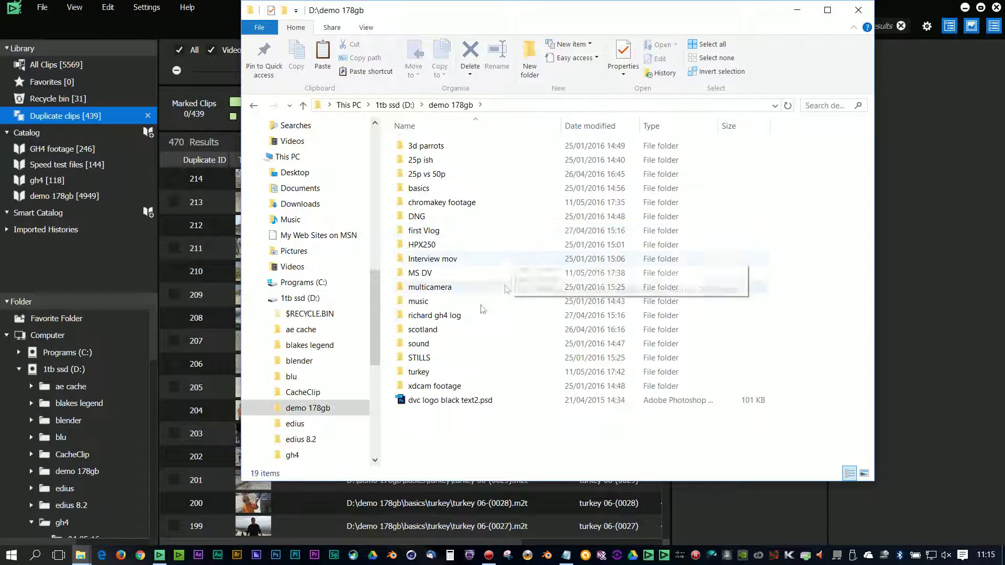
{"action": "double_click", "coordinate": [424, 330]}
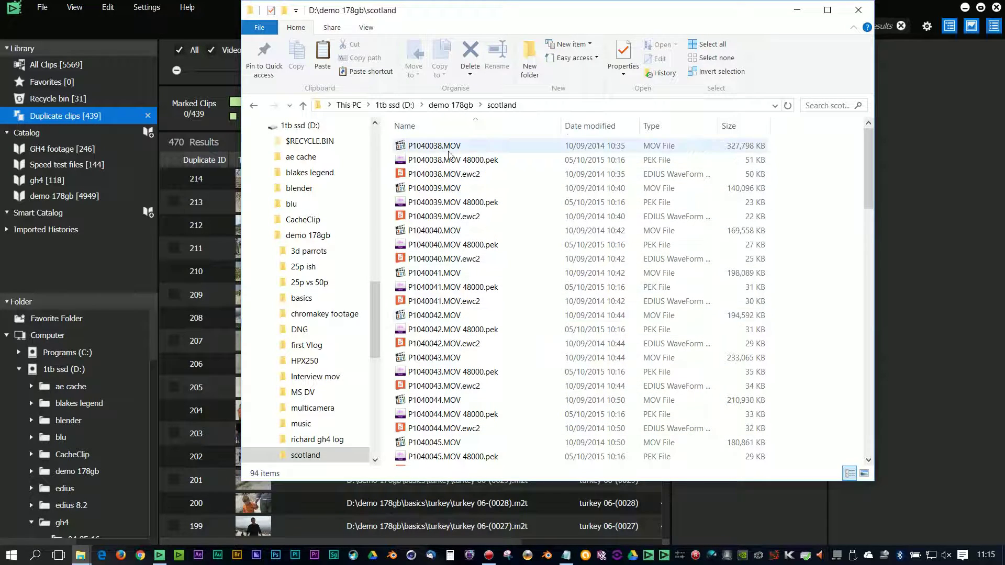
Step: Delete all 31 files from the Library Recycle bin, confirming the move to Windows
{"action": "left_click", "coordinate": [22, 100]}
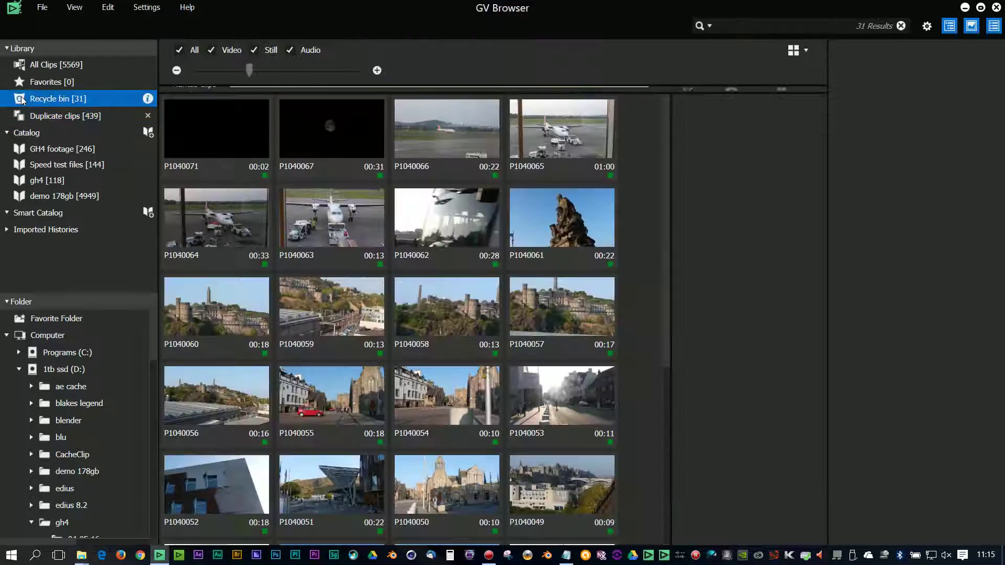
{"action": "left_click", "coordinate": [49, 104]}
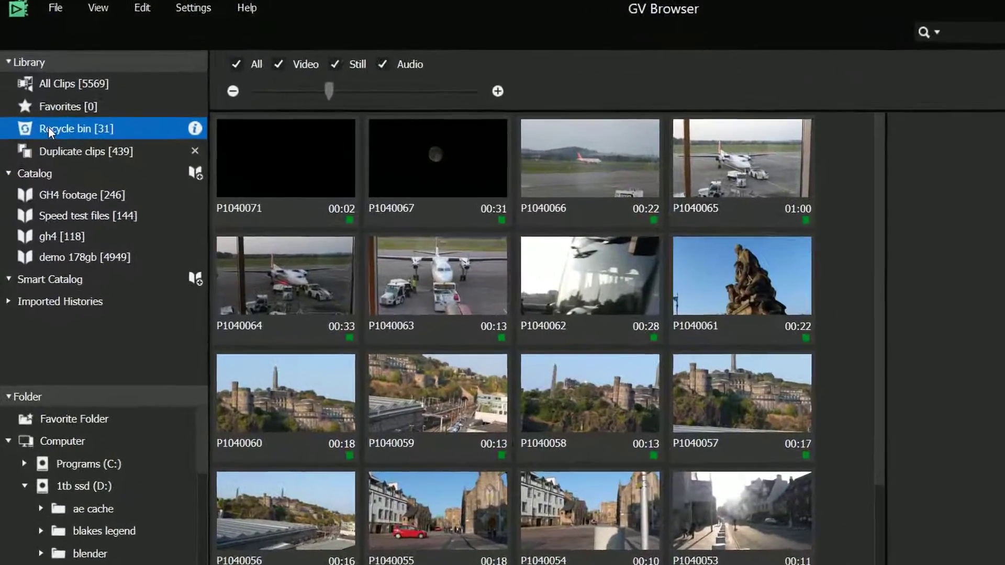
{"action": "right_click", "coordinate": [45, 117]}
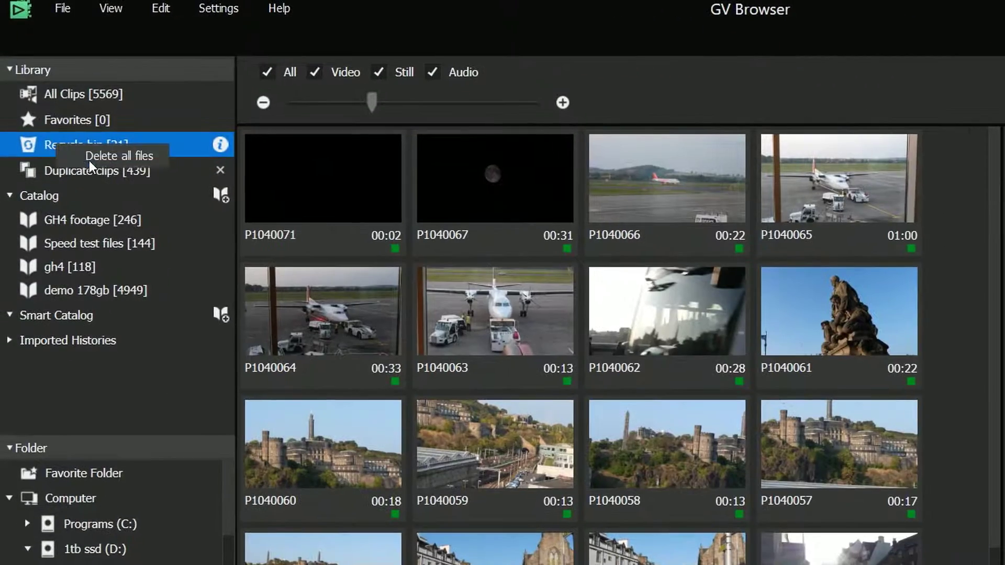
{"action": "left_click", "coordinate": [89, 159]}
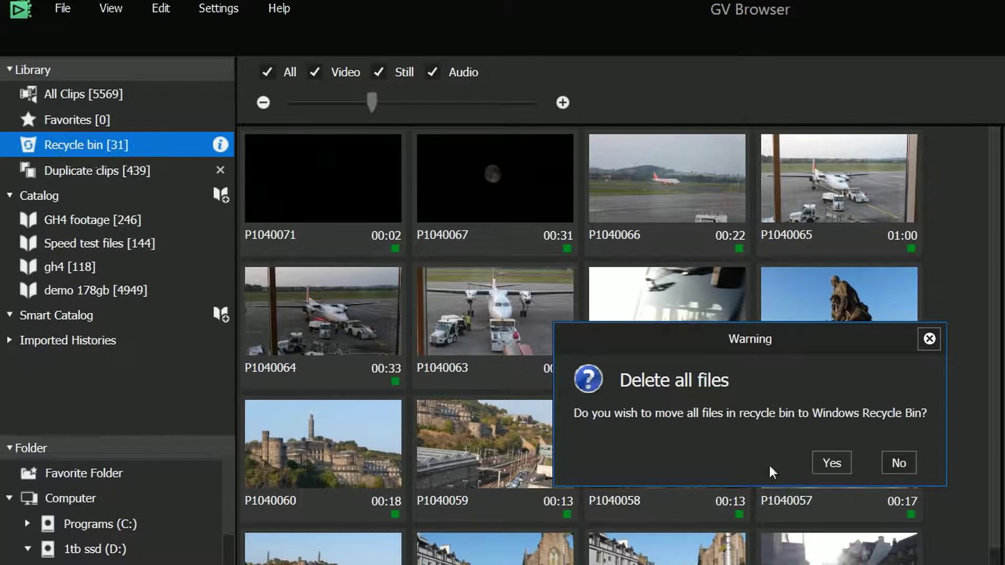
{"action": "left_click", "coordinate": [825, 465]}
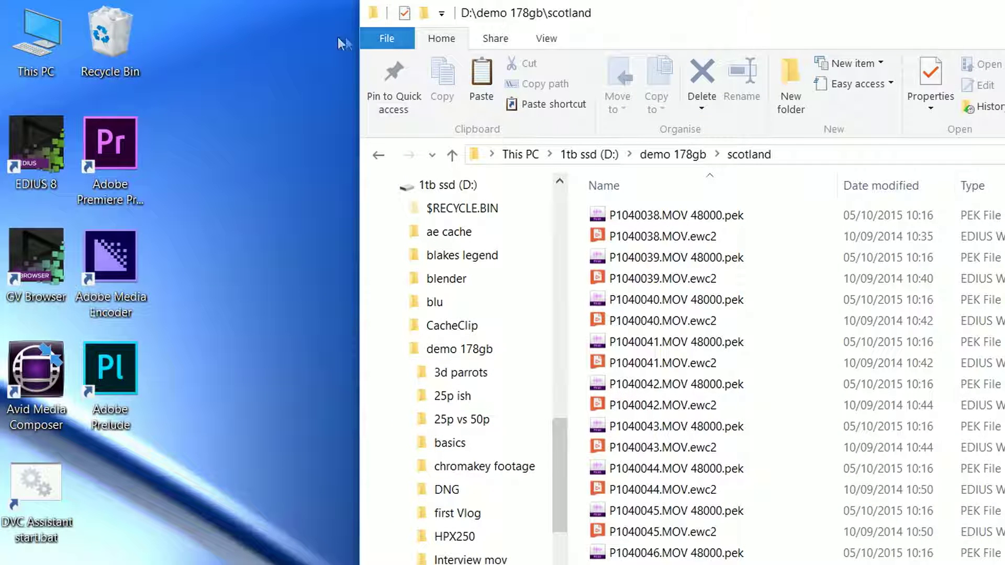
{"action": "right_click", "coordinate": [124, 51]}
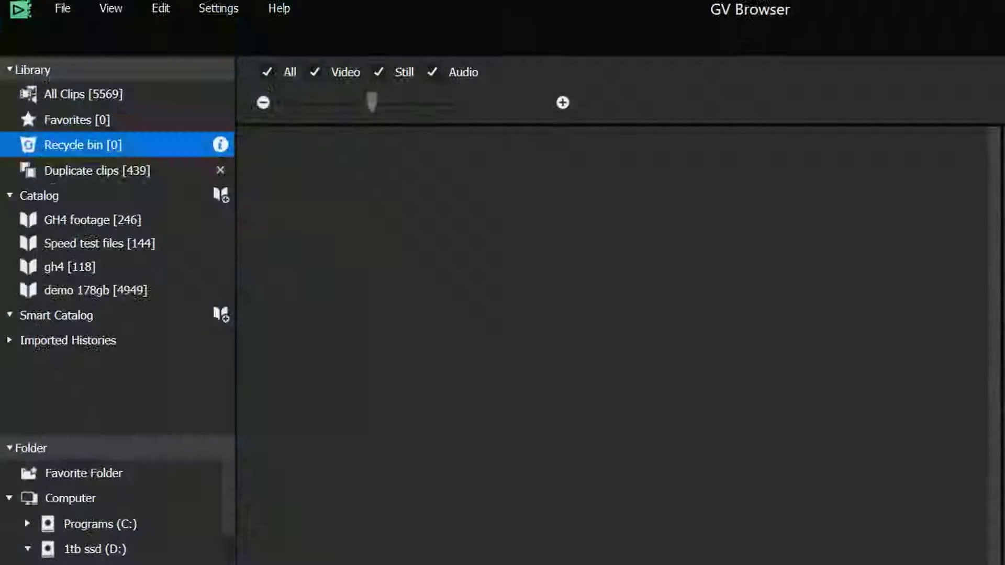
Step: Open the 439 Duplicate clips and flip between the paired 08-04-06-15 copies with arrow keys
{"action": "left_click", "coordinate": [88, 173]}
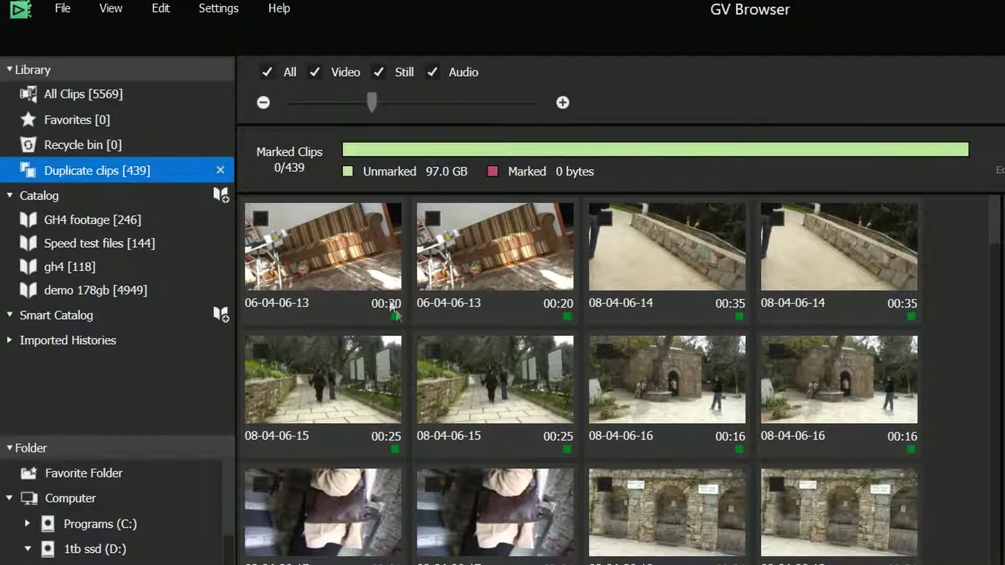
{"action": "left_click", "coordinate": [343, 256]}
{"action": "key", "text": "Down"}
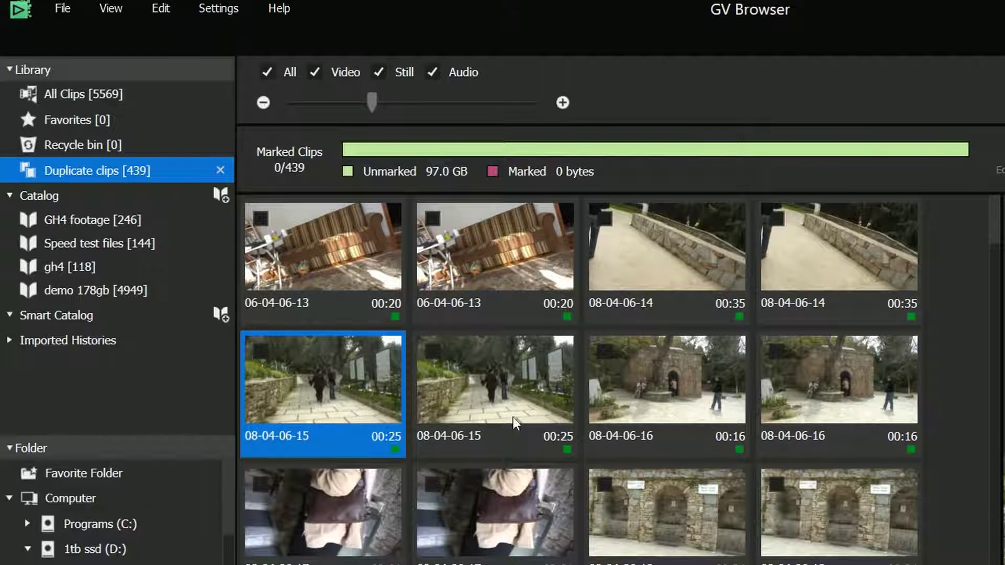
{"action": "key", "text": "Right"}
{"action": "key", "text": "Left"}
{"action": "key", "text": "Right"}
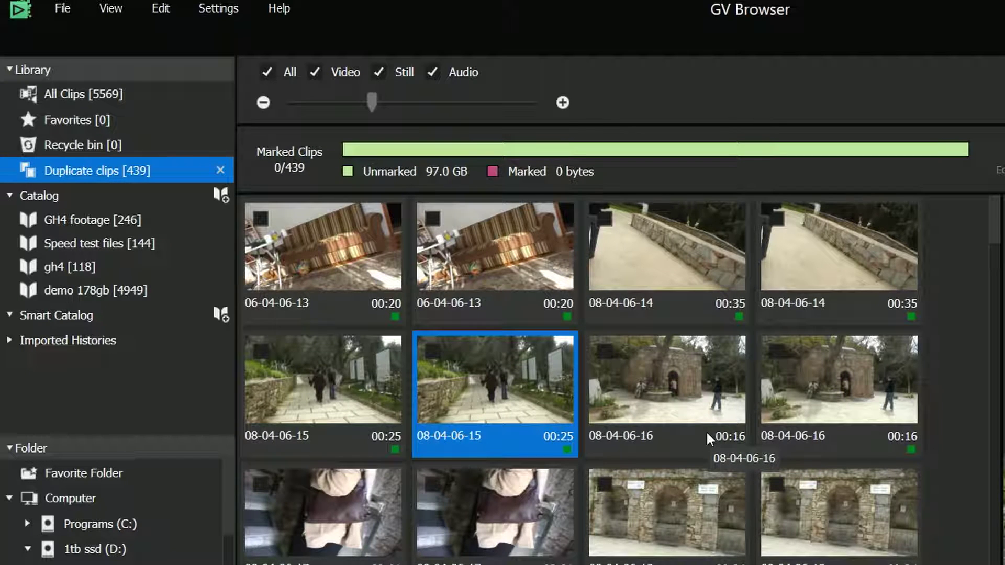
{"action": "scroll", "coordinate": [996, 230], "scroll_direction": "down", "scroll_amount": 2}
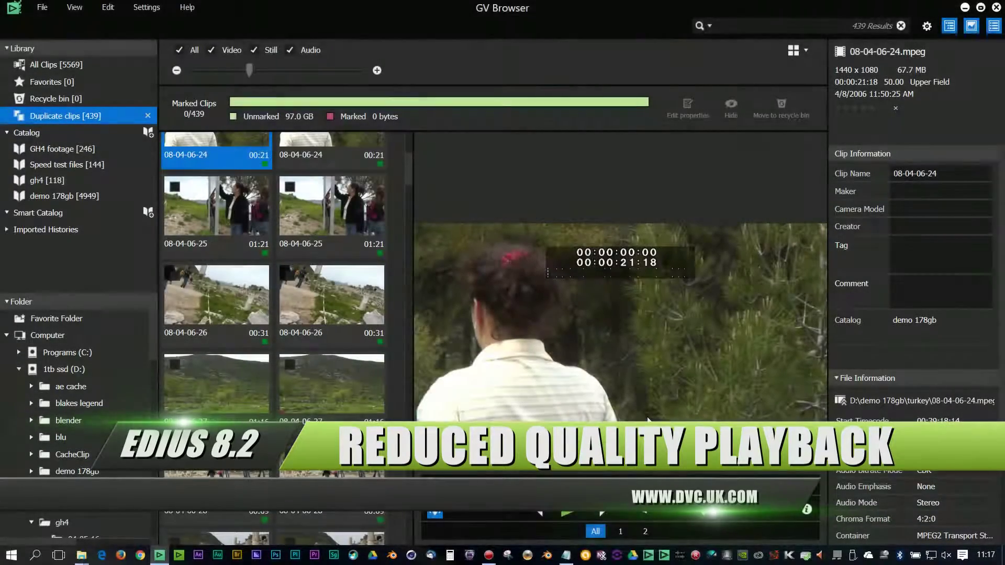
Step: Set the clip preview's Preview Quality to 1/4
{"action": "left_click", "coordinate": [806, 508]}
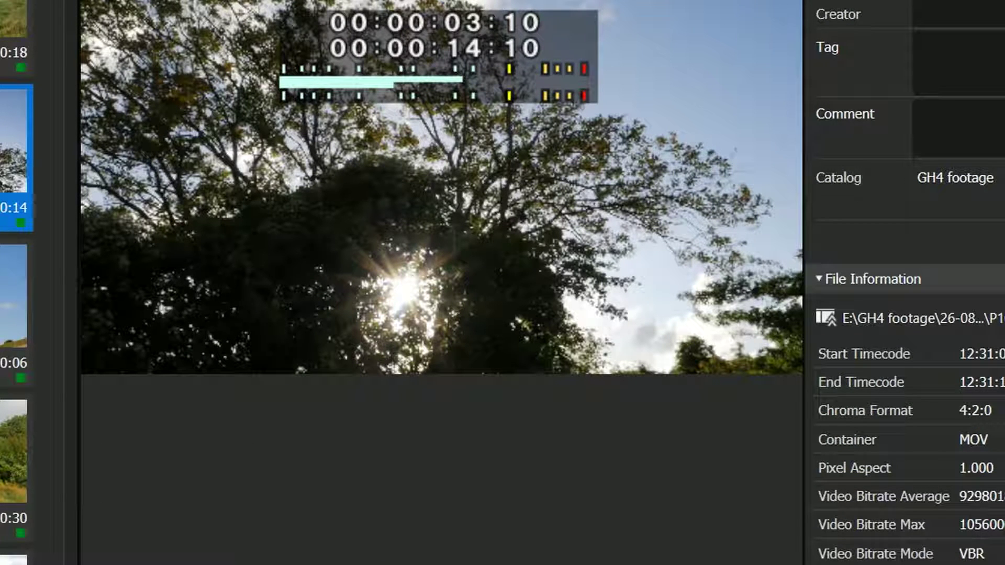
{"action": "mouse_move", "coordinate": [299, 322]}
{"action": "mouse_move", "coordinate": [559, 498]}
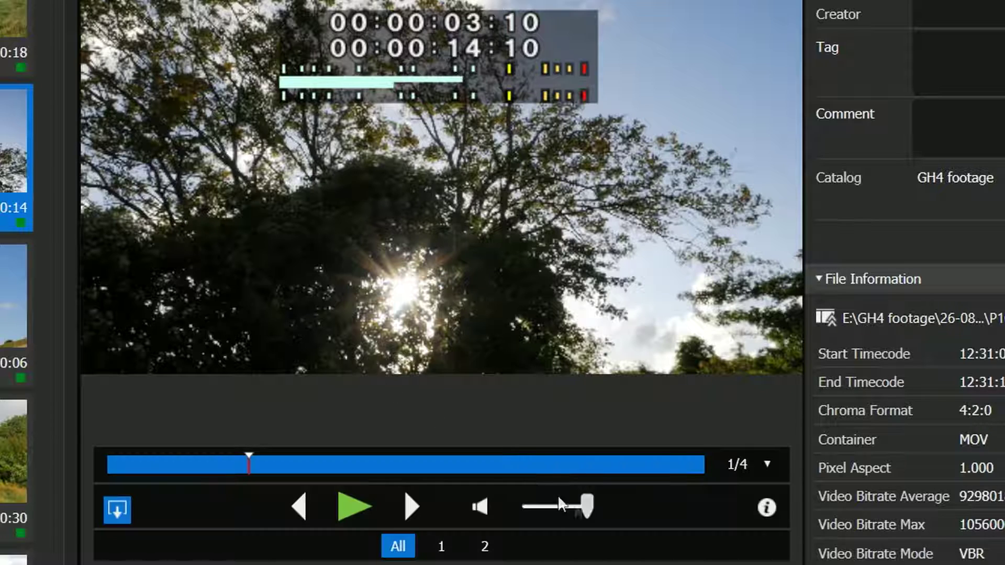
{"action": "left_click", "coordinate": [739, 467]}
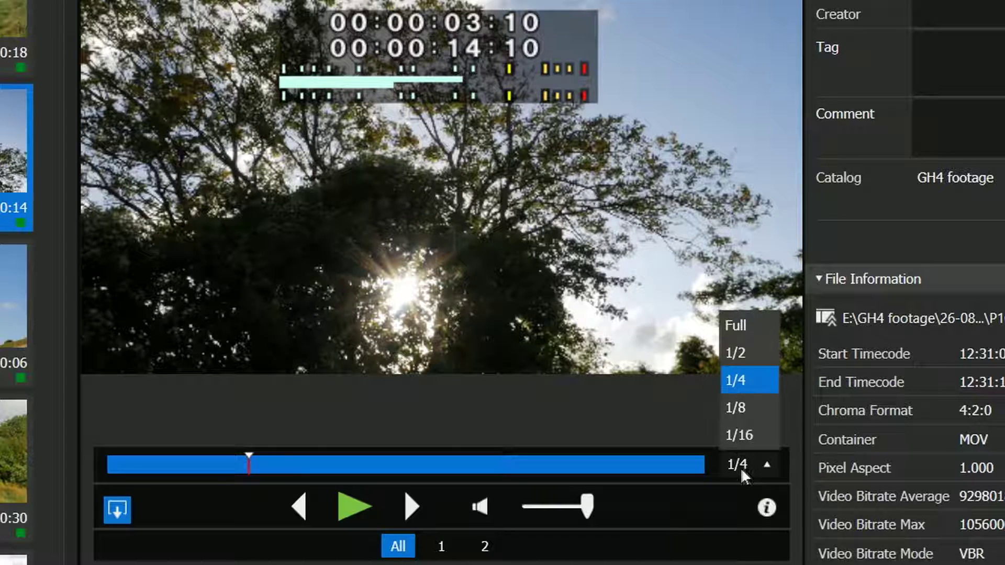
{"action": "left_click", "coordinate": [741, 376]}
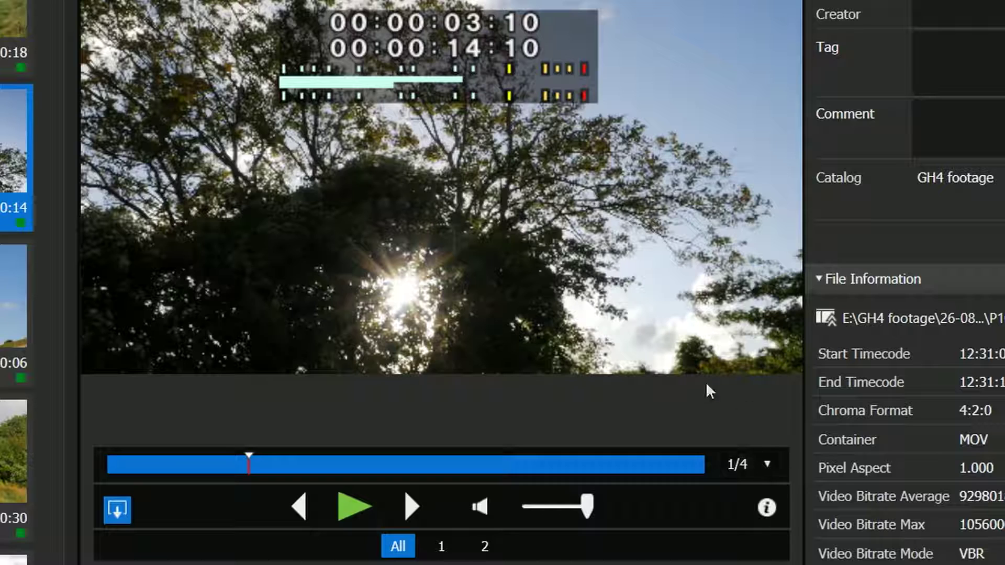
{"action": "left_click", "coordinate": [769, 466]}
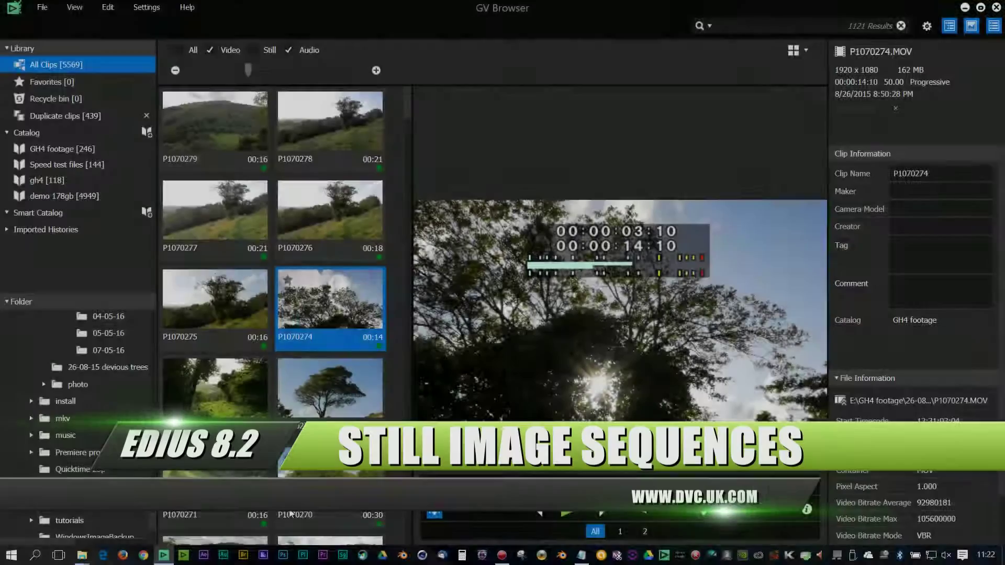
Step: Open render > ahot 2 and widen the grid to show its shoot frames in three columns
{"action": "scroll", "coordinate": [146, 513], "scroll_direction": "down", "scroll_amount": 2}
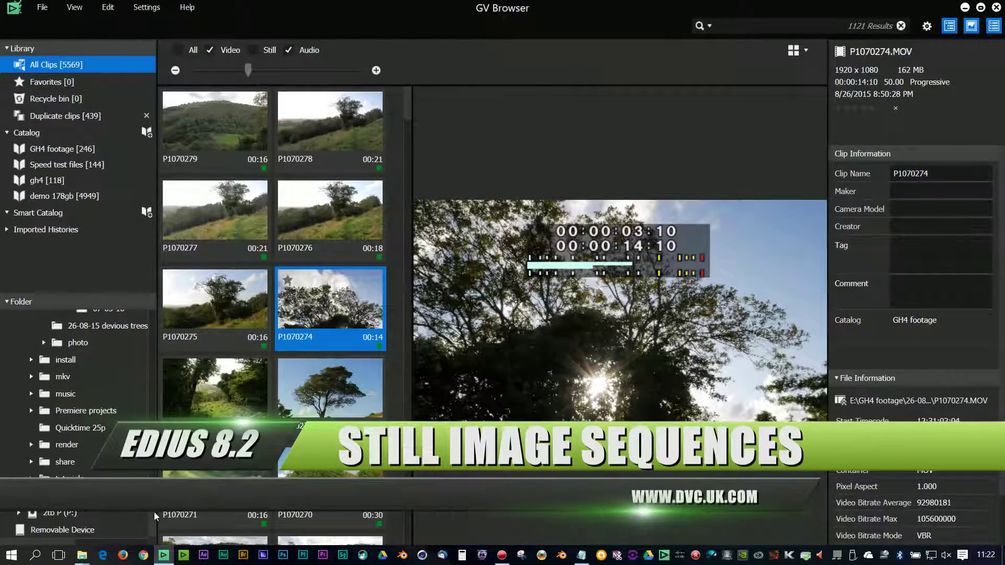
{"action": "double_click", "coordinate": [71, 443]}
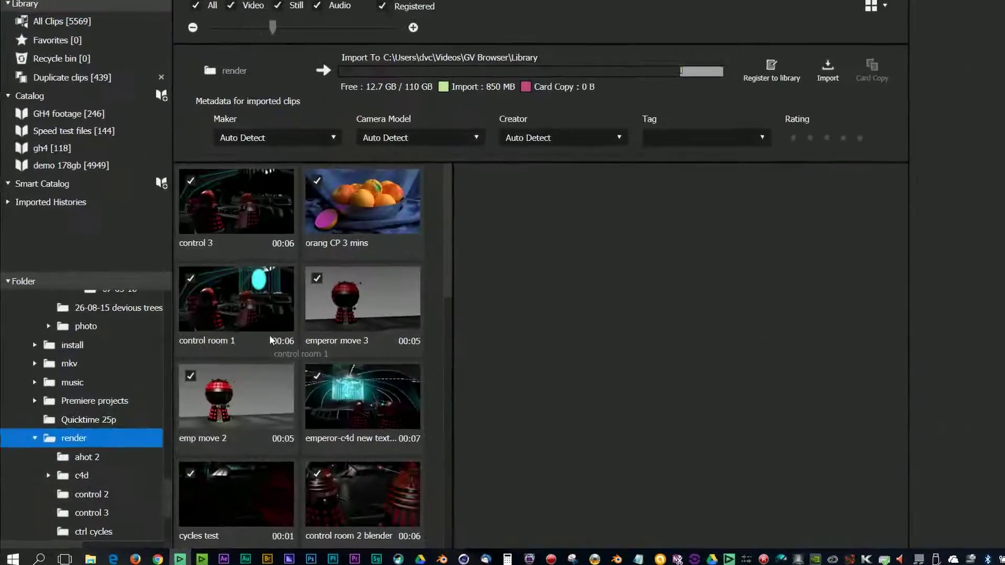
{"action": "left_click", "coordinate": [98, 450]}
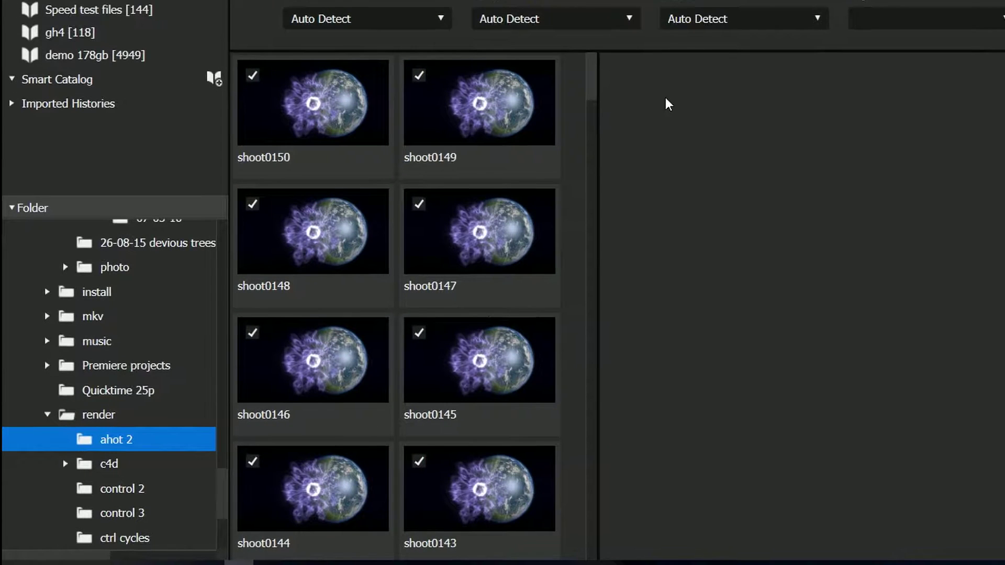
{"action": "left_click_drag", "start_coordinate": [600, 111], "coordinate": [827, 111]}
{"action": "left_click", "coordinate": [62, 470]}
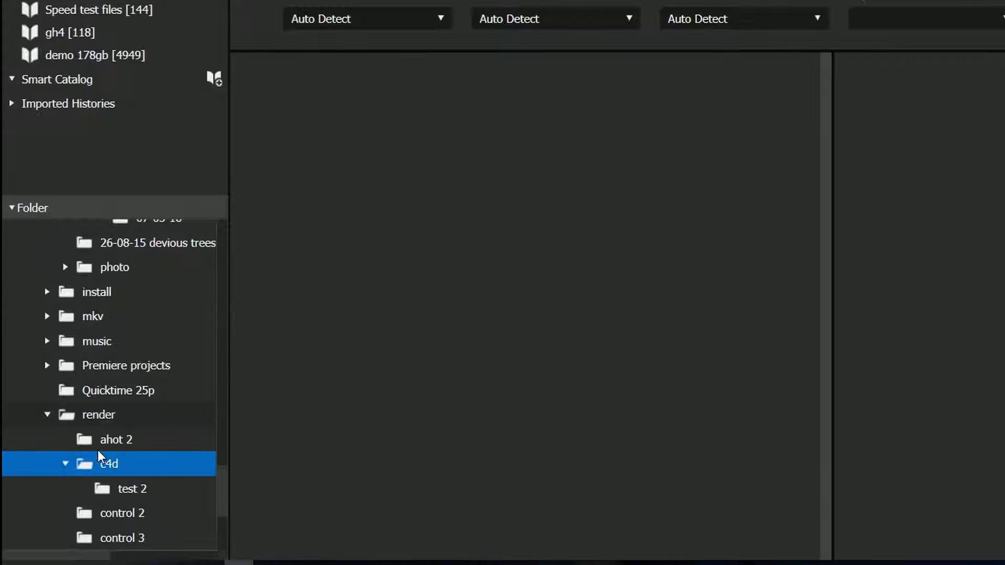
{"action": "left_click", "coordinate": [78, 445]}
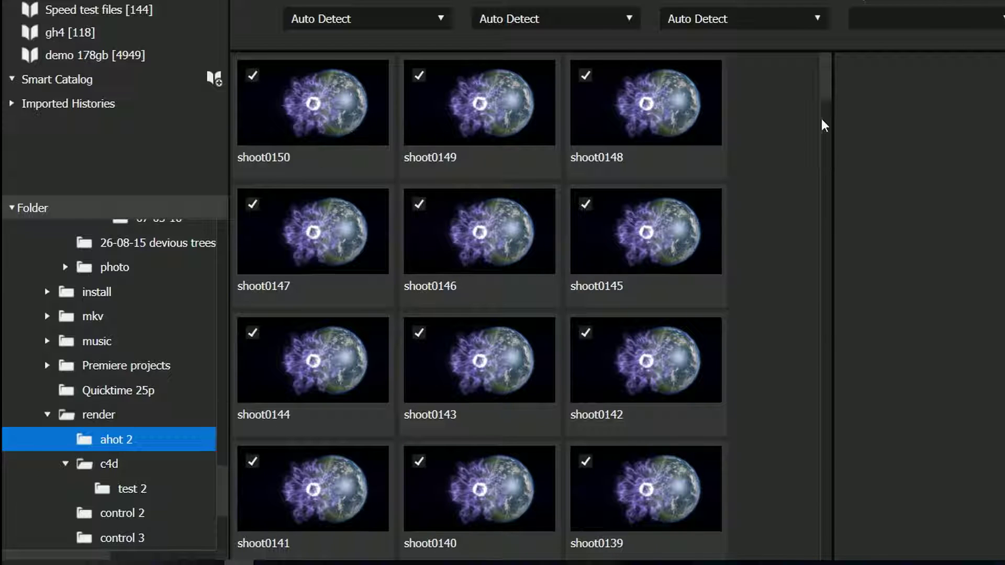
{"action": "left_click_drag", "start_coordinate": [828, 84], "coordinate": [796, 50]}
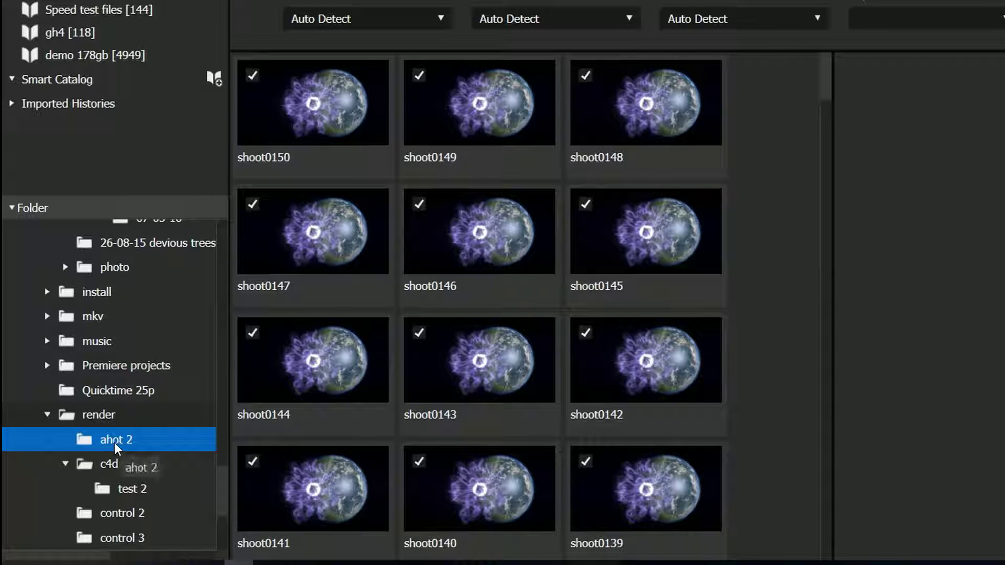
Step: Register the ahot 2 folder in the library as a new catalog, including sub folders
{"action": "right_click", "coordinate": [115, 444]}
{"action": "mouse_move", "coordinate": [154, 482]}
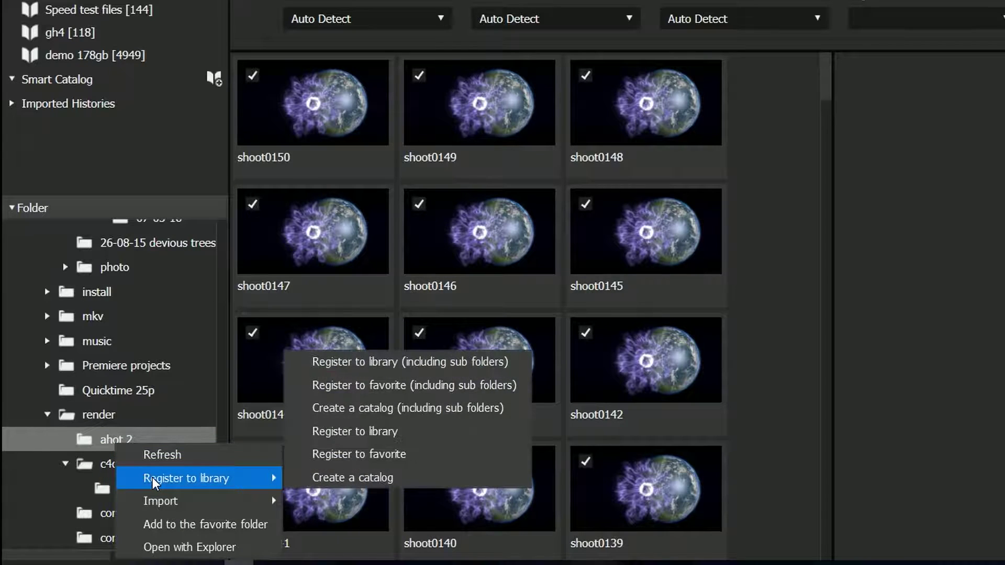
{"action": "left_click", "coordinate": [369, 413]}
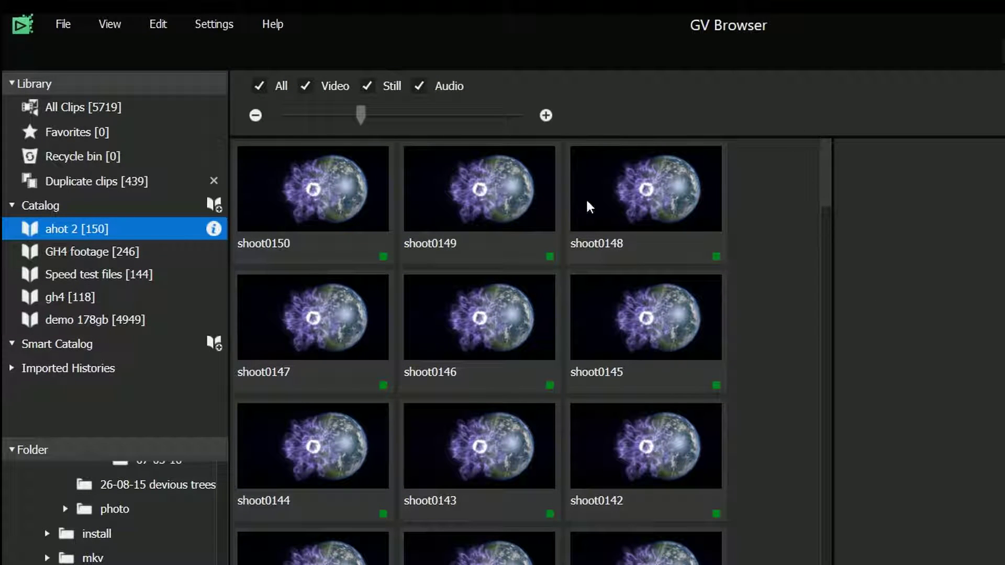
Step: Select all 150 ahot 2 frames and set them as one still sequence, shoot0001
{"action": "left_click", "coordinate": [319, 210]}
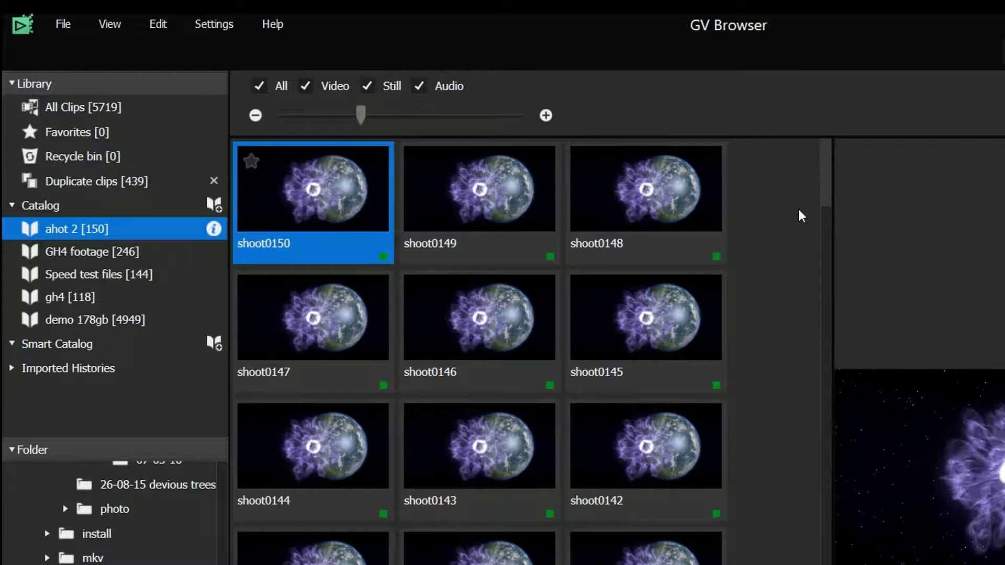
{"action": "key", "text": "ctrl+a"}
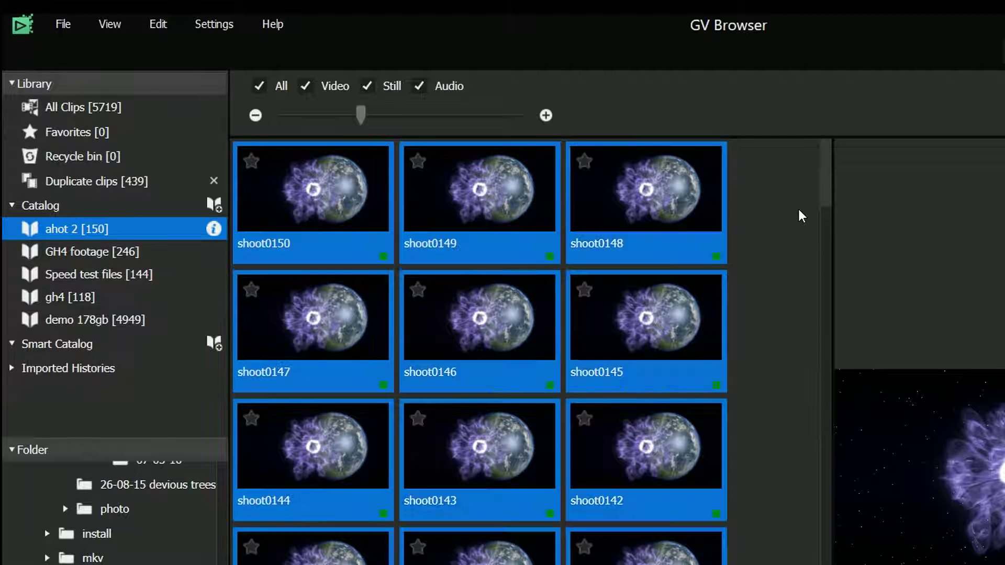
{"action": "right_click", "coordinate": [486, 302]}
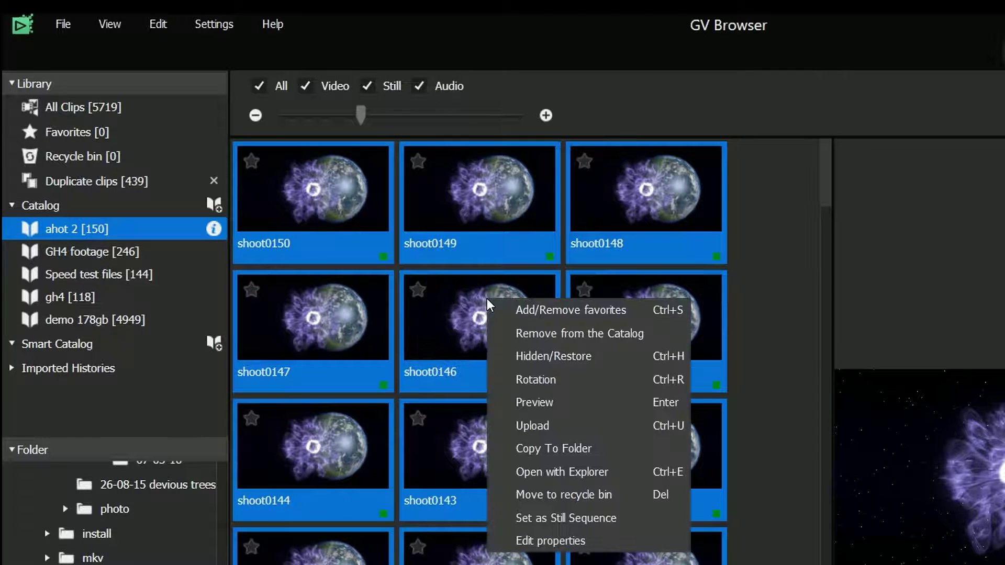
{"action": "left_click", "coordinate": [555, 518]}
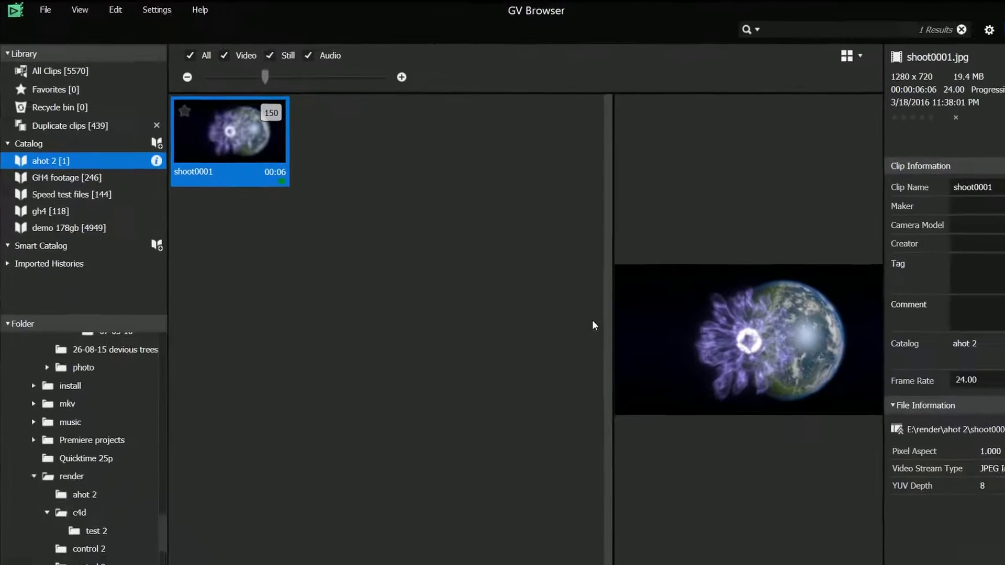
Step: Enlarge the viewer, preview the shoot0001 still sequence, then switch to the EDIUS editor
{"action": "left_click_drag", "start_coordinate": [610, 295], "coordinate": [343, 262]}
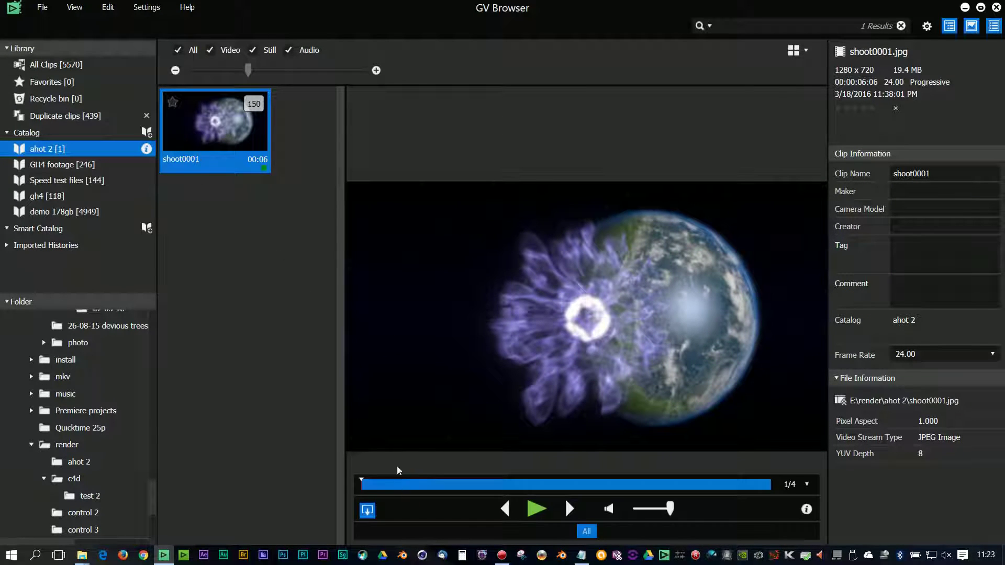
{"action": "left_click", "coordinate": [534, 507]}
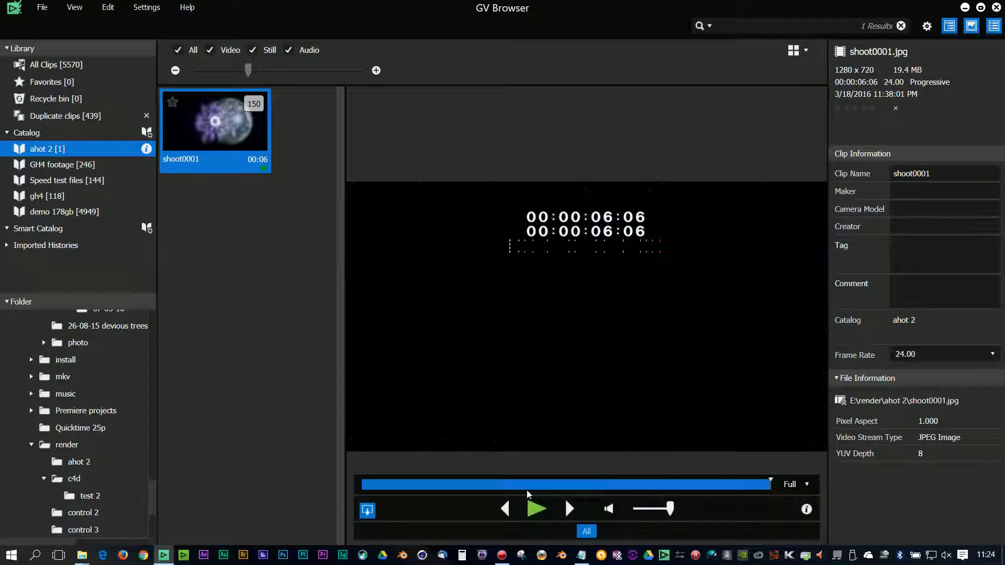
{"action": "left_click", "coordinate": [539, 511]}
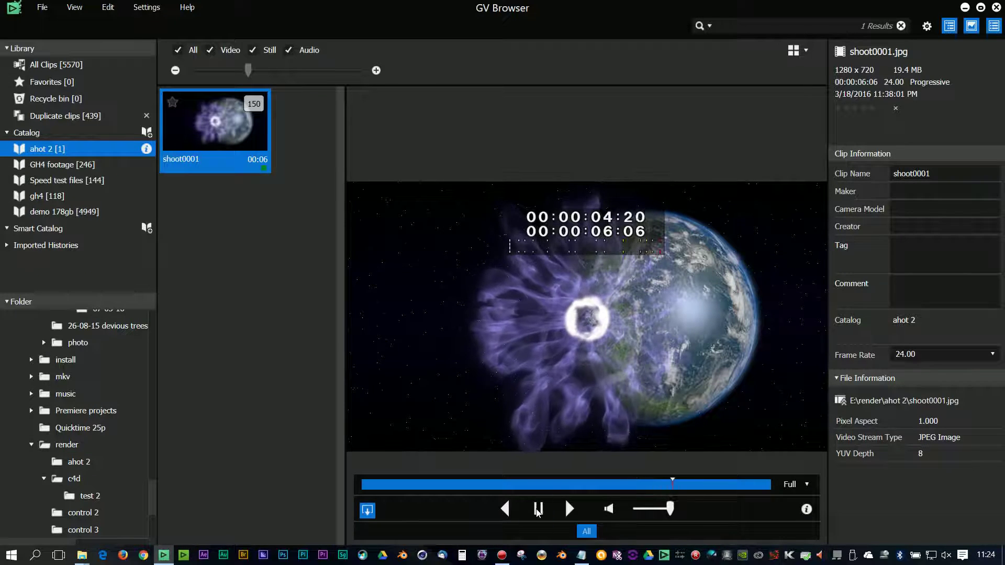
{"action": "left_click", "coordinate": [538, 509]}
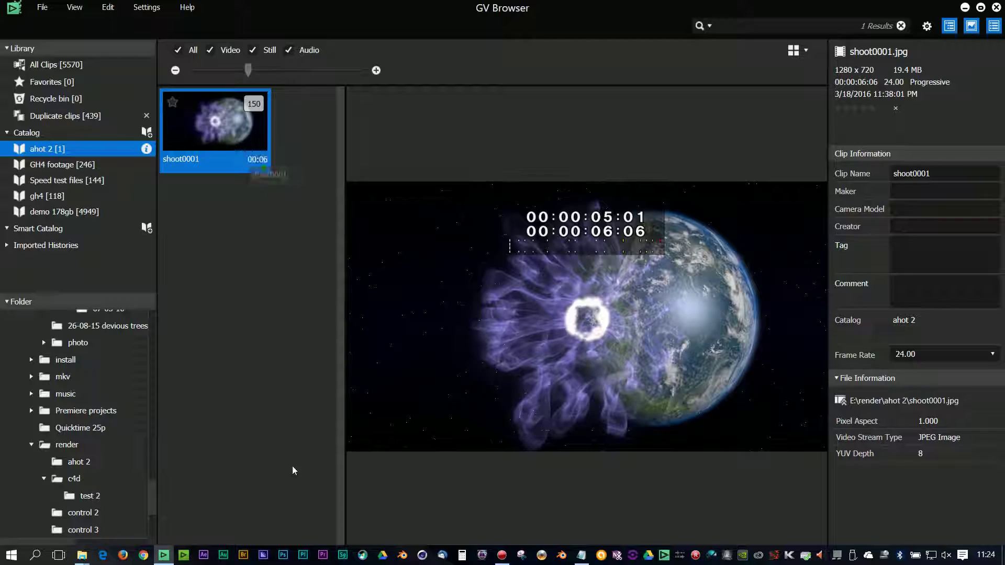
{"action": "left_click", "coordinate": [183, 554]}
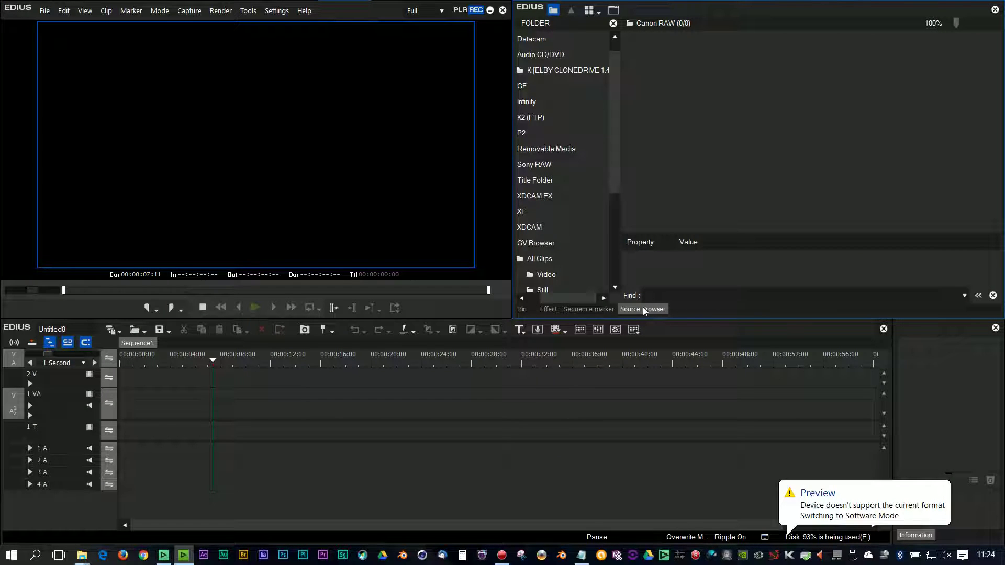
Step: Drag shoot0001 from the ahot 2 catalog onto track 1 VA at 00:00:00:00
{"action": "left_click_drag", "start_coordinate": [614, 179], "coordinate": [614, 235]}
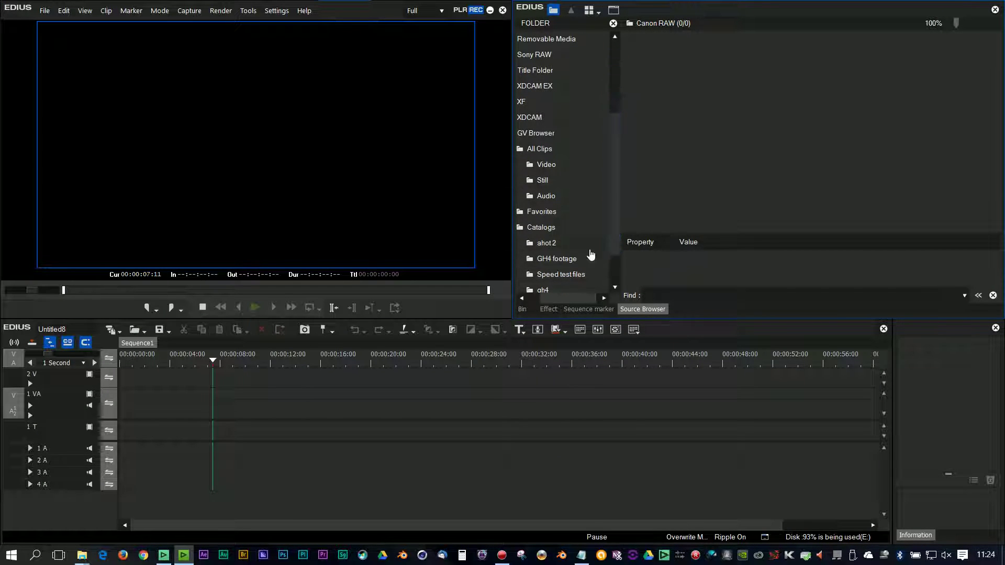
{"action": "left_click", "coordinate": [532, 244]}
{"action": "left_click_drag", "start_coordinate": [647, 60], "coordinate": [122, 413]}
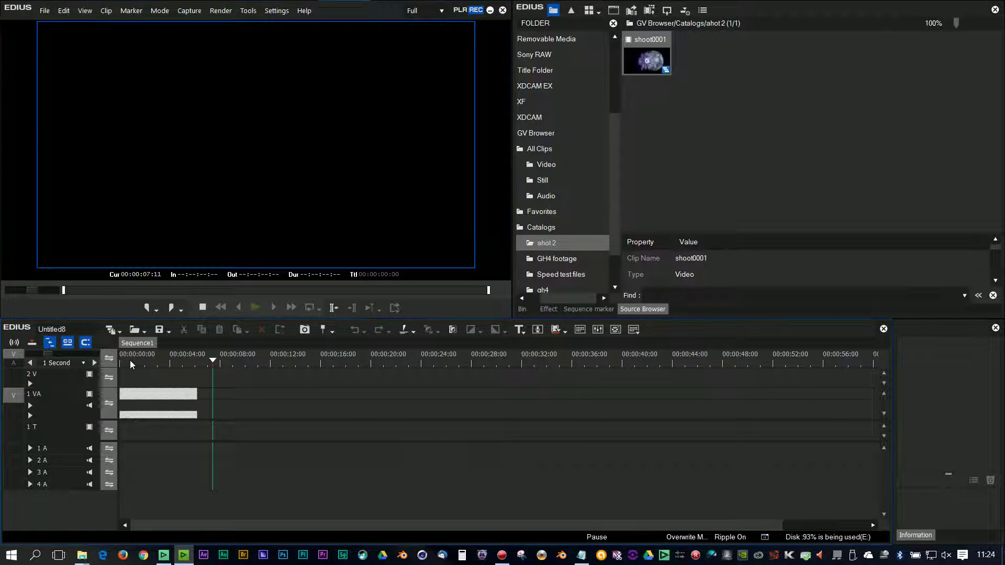
{"action": "left_click_drag", "start_coordinate": [142, 361], "coordinate": [115, 361]}
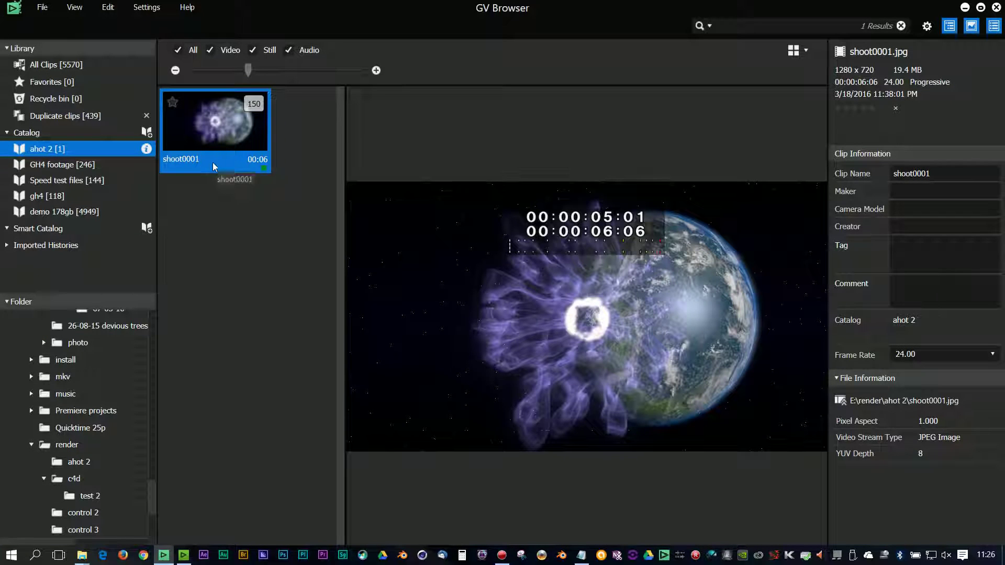
{"action": "right_click", "coordinate": [206, 116]}
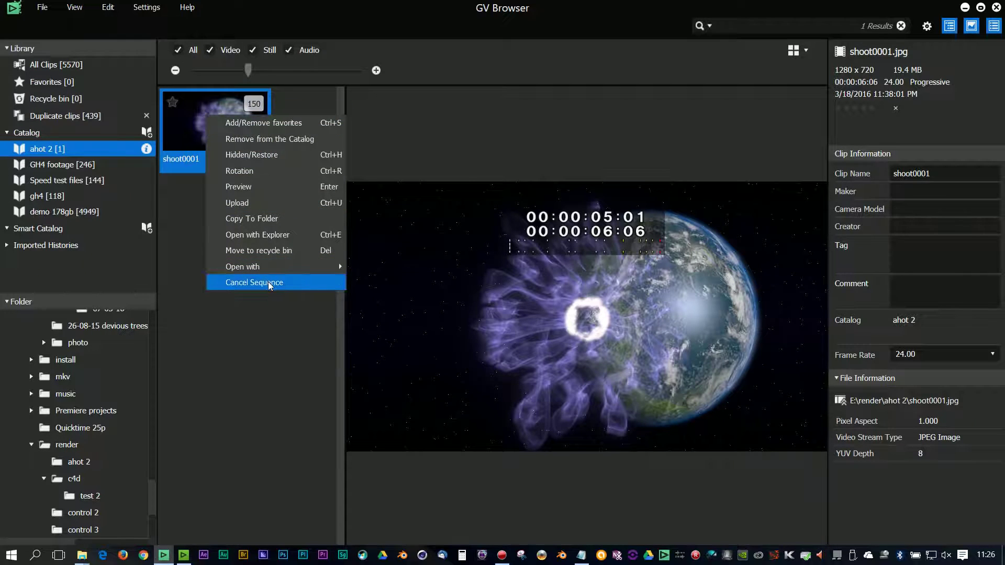
{"action": "left_click", "coordinate": [269, 286]}
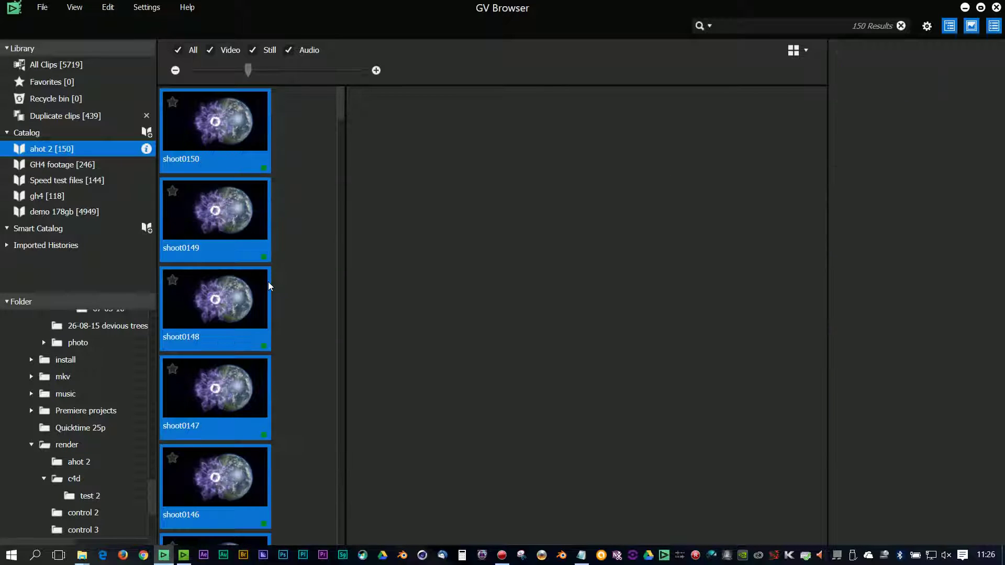
{"action": "right_click", "coordinate": [236, 112]}
{"action": "left_click", "coordinate": [300, 259]}
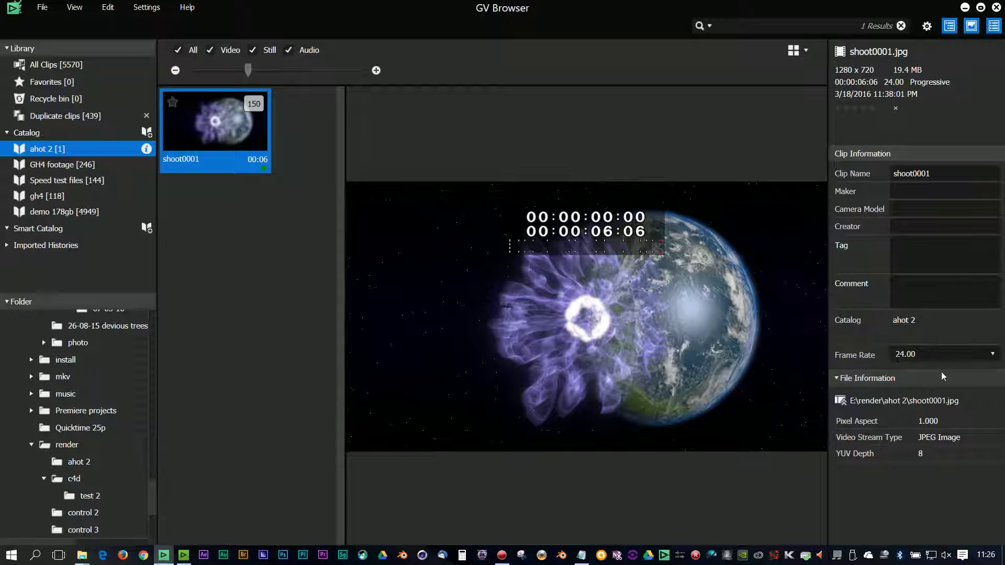
Step: Set the shoot0001 sequence frame rate to 50.00 fps, then return to EDIUS and scrub it
{"action": "left_click", "coordinate": [993, 355]}
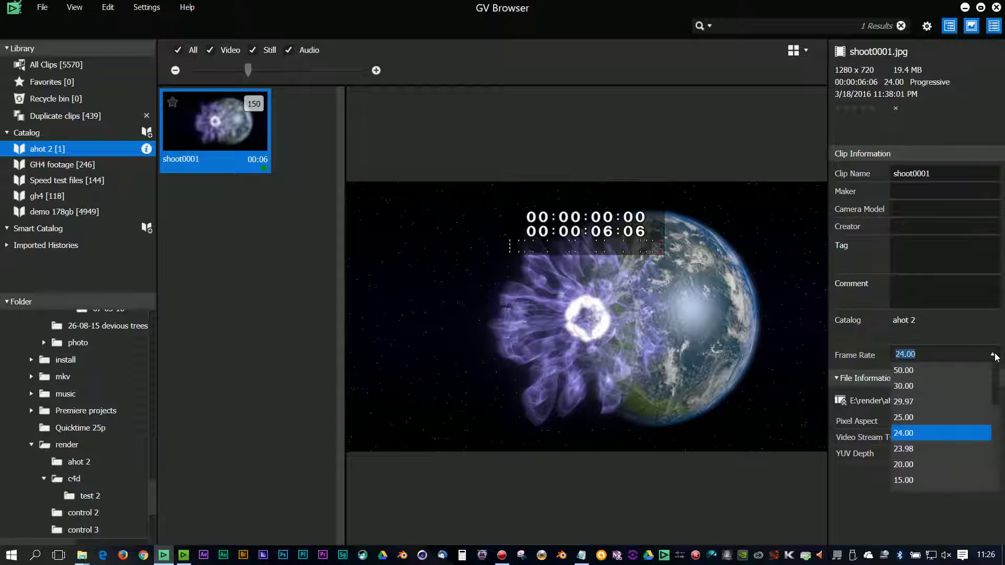
{"action": "left_click", "coordinate": [940, 417]}
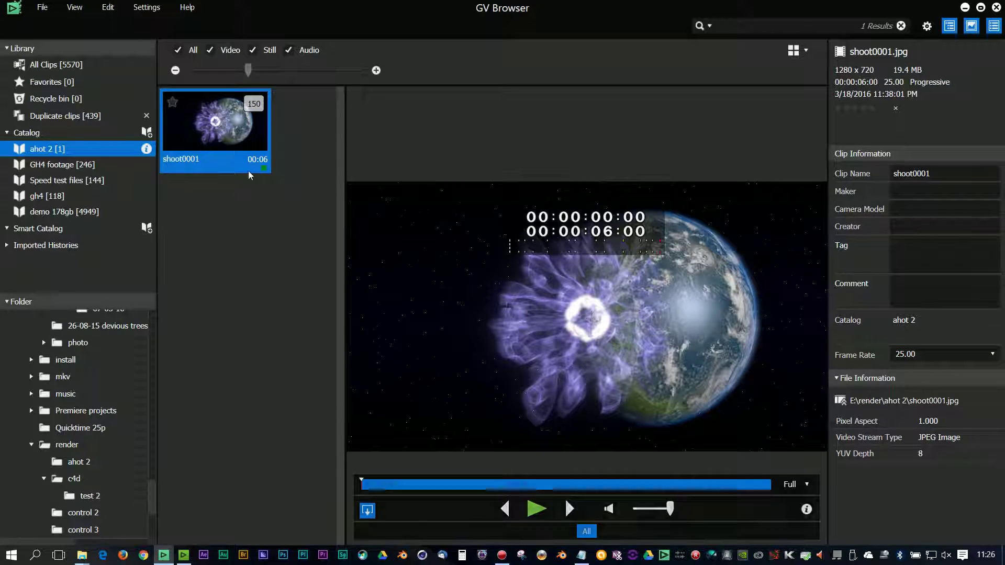
{"action": "key", "text": "Down"}
{"action": "key", "text": "Down"}
{"action": "key", "text": "Down"}
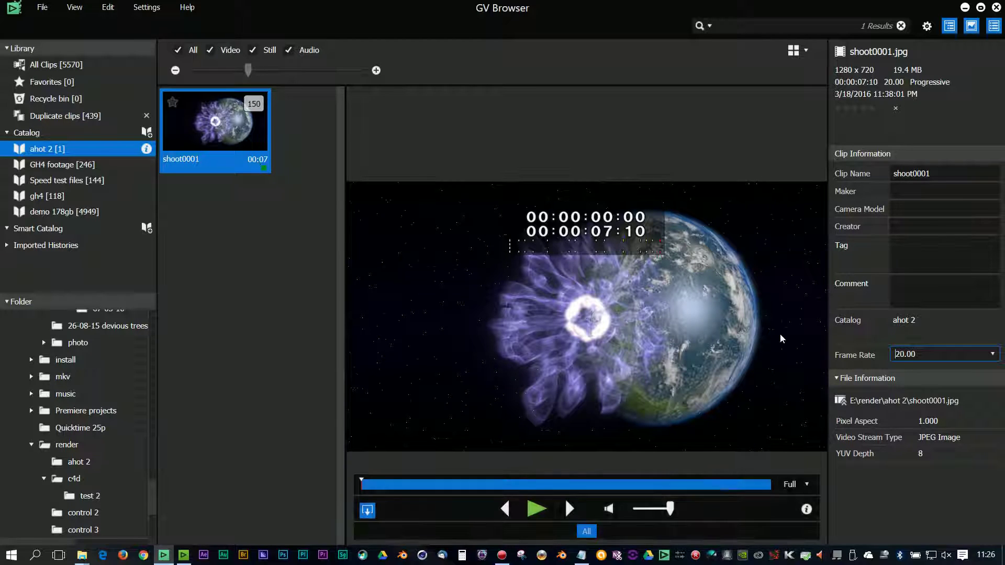
{"action": "left_click", "coordinate": [992, 355]}
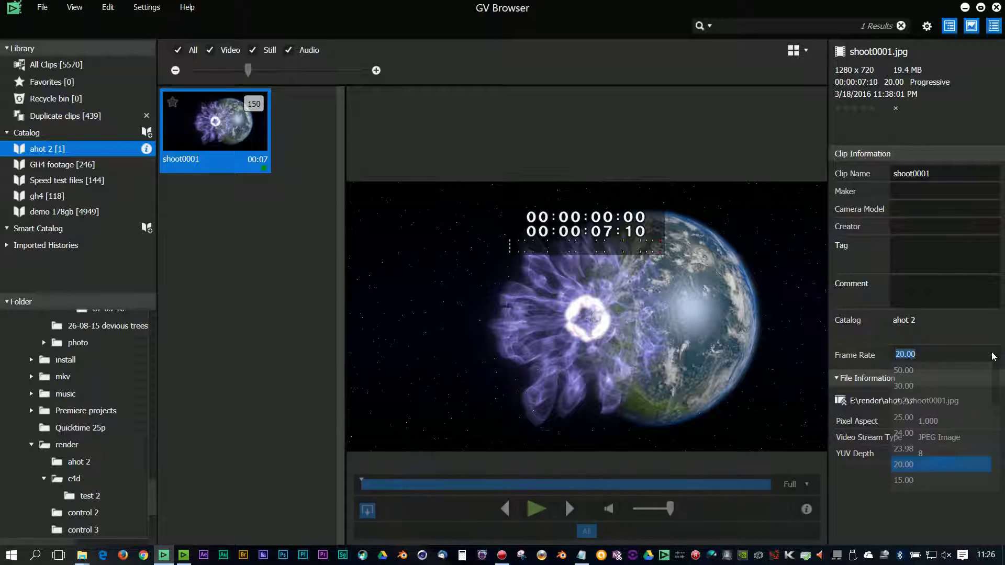
{"action": "left_click", "coordinate": [932, 421]}
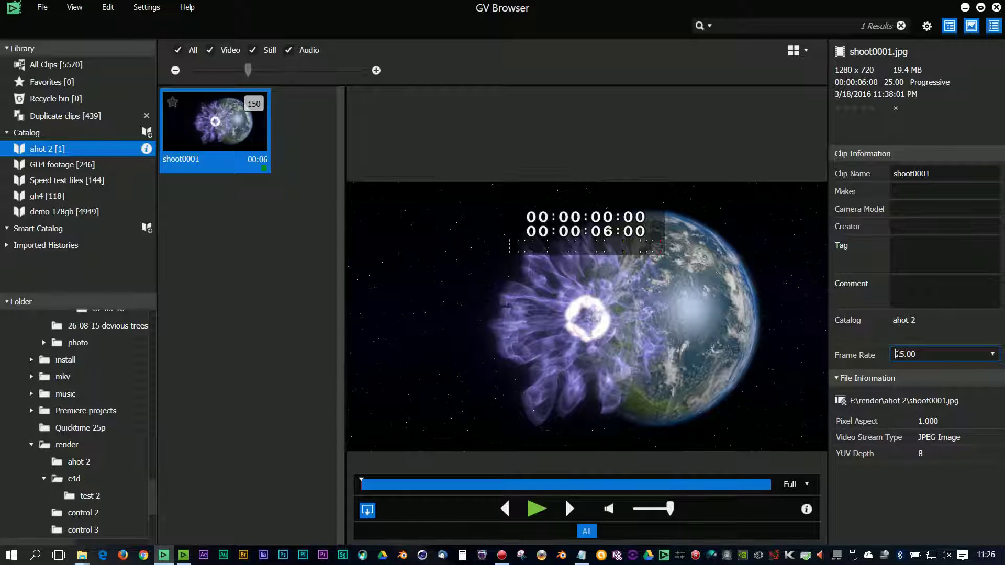
{"action": "left_click", "coordinate": [992, 356]}
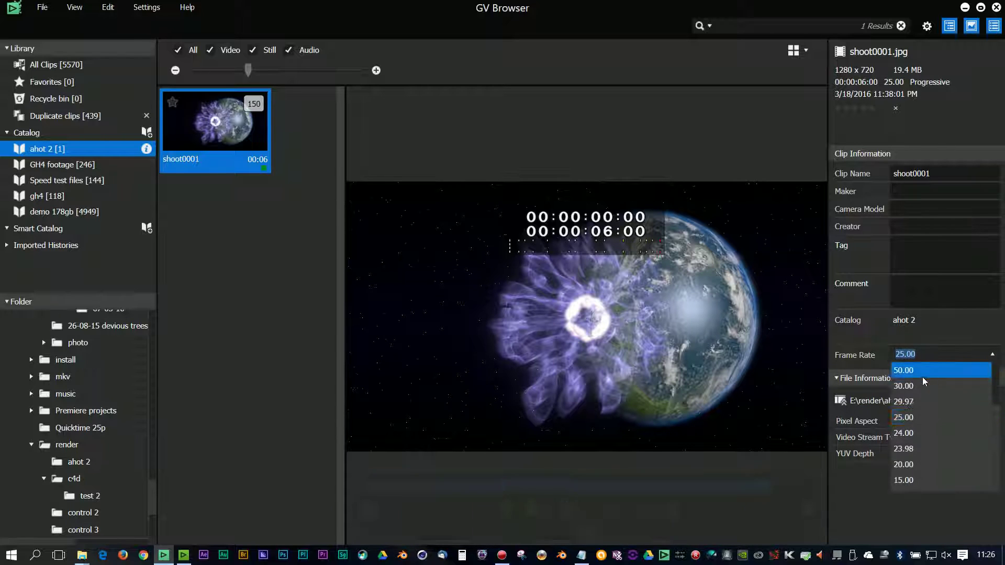
{"action": "left_click", "coordinate": [932, 365]}
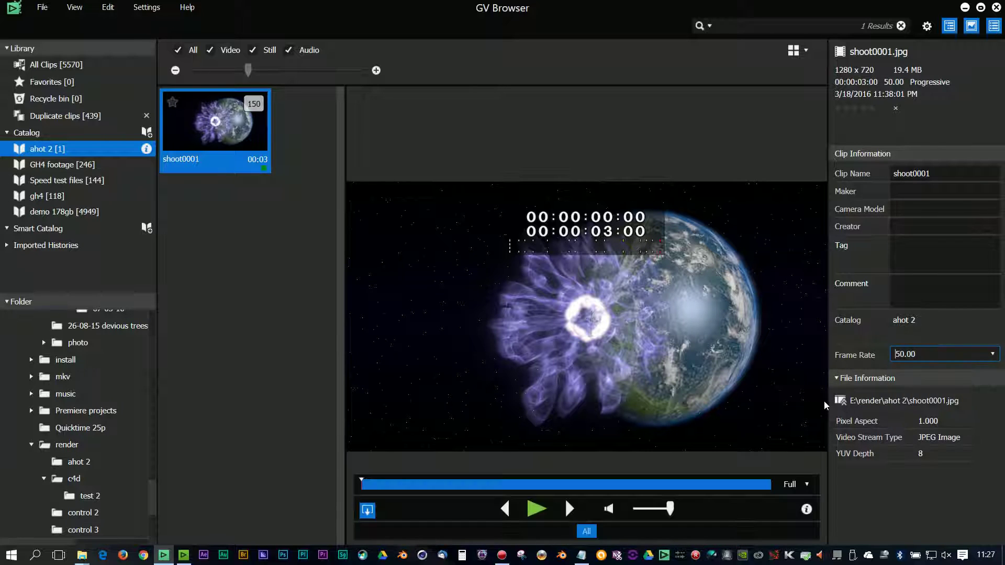
{"action": "left_click", "coordinate": [992, 356]}
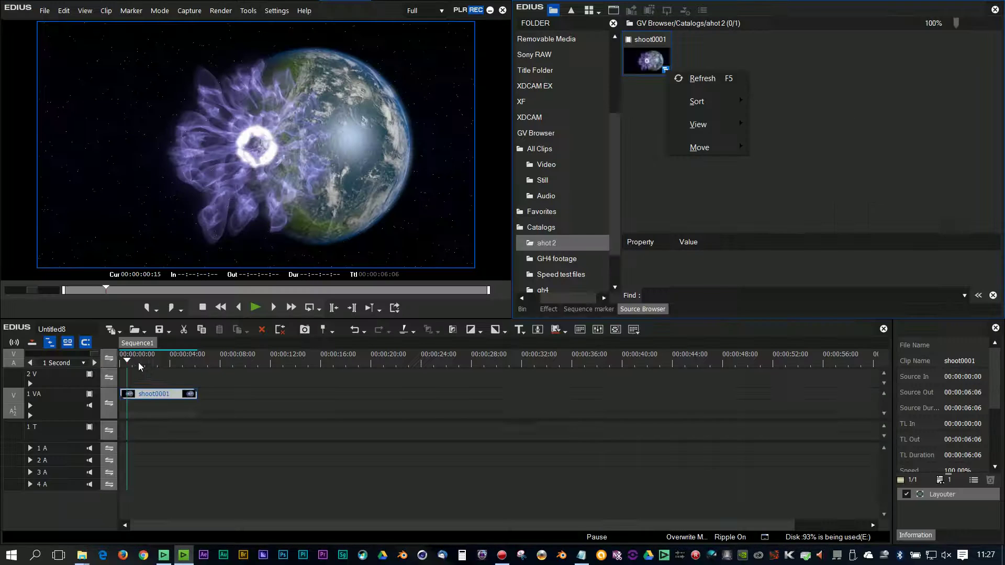
{"action": "mouse_move", "coordinate": [132, 359]}
{"action": "left_mouse_down"}
{"action": "mouse_move", "coordinate": [155, 359]}
{"action": "mouse_move", "coordinate": [128, 359]}
{"action": "left_mouse_up"}
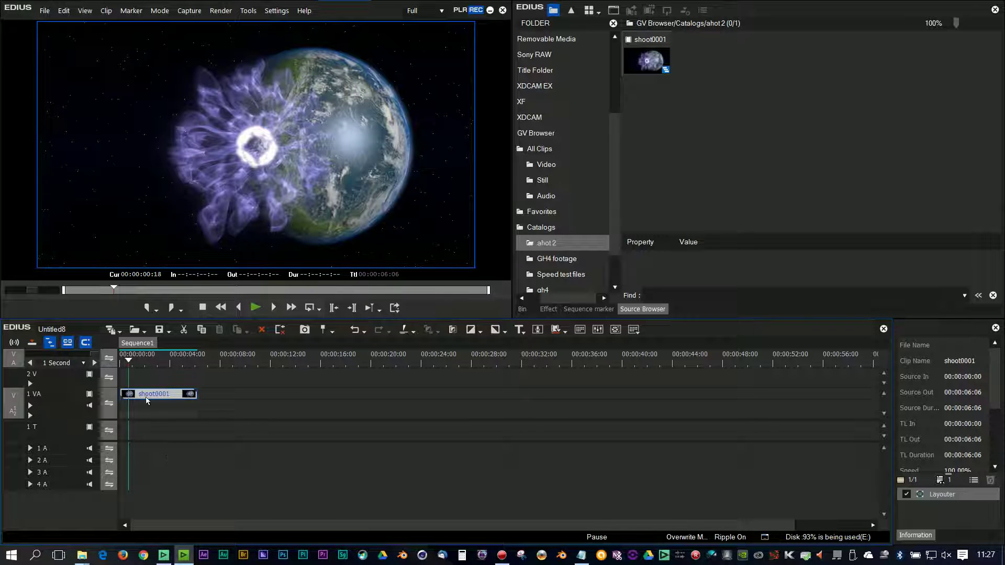
Step: In Clip Properties, change the timeline shoot0001 clip's frame rate from 24 to 25
{"action": "right_click", "coordinate": [159, 396]}
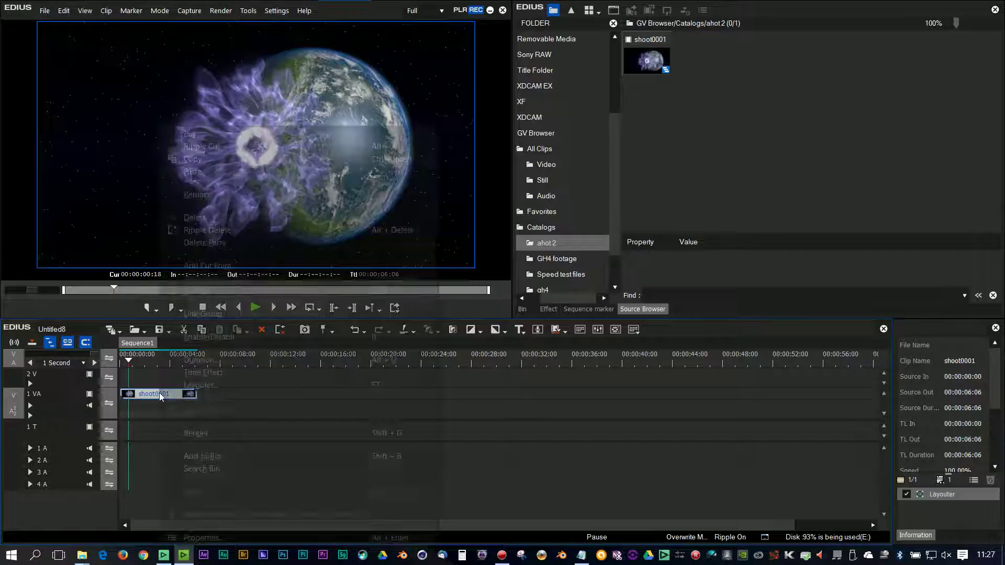
{"action": "left_click", "coordinate": [194, 537]}
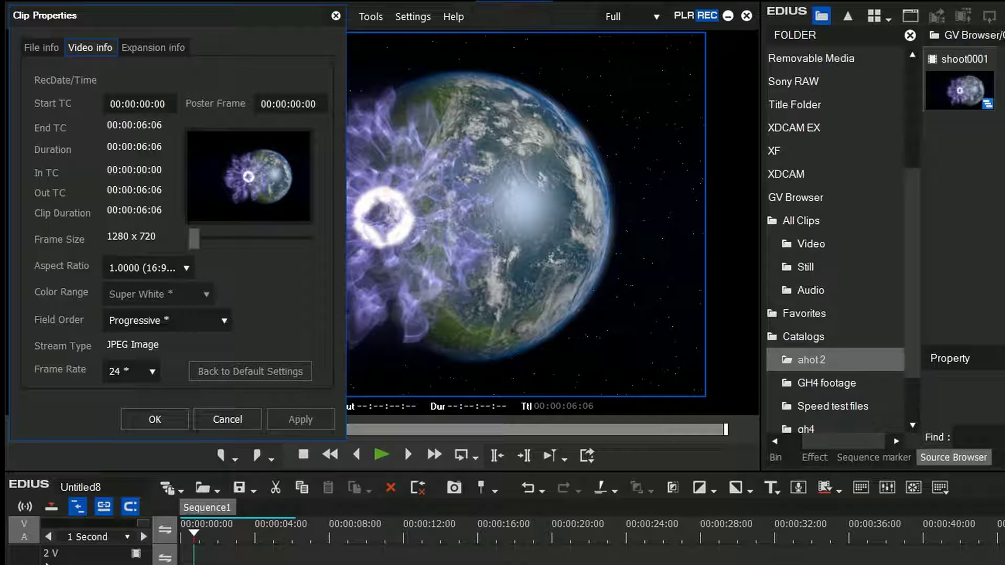
{"action": "left_click", "coordinate": [151, 372]}
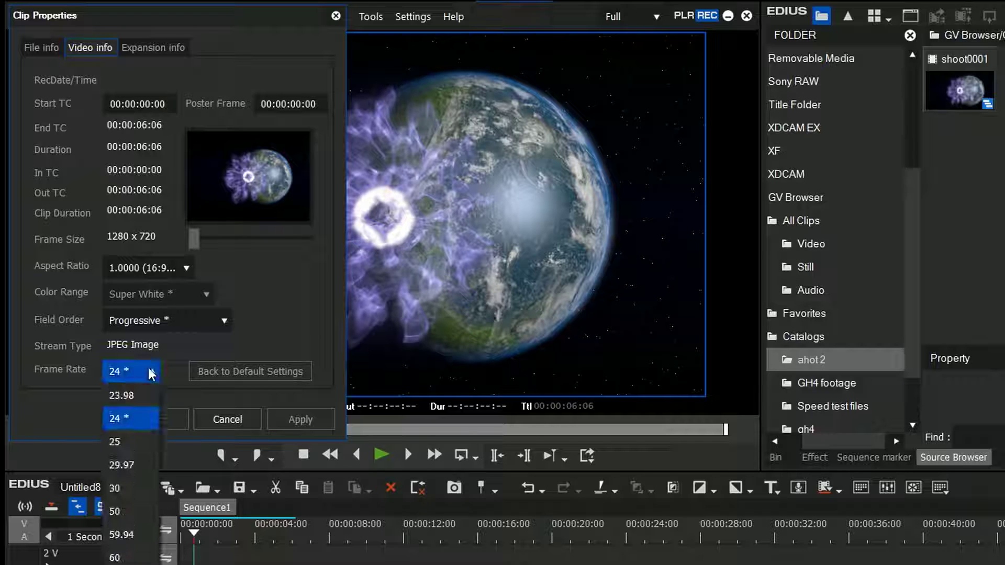
{"action": "left_click", "coordinate": [129, 443]}
{"action": "left_click", "coordinate": [155, 418]}
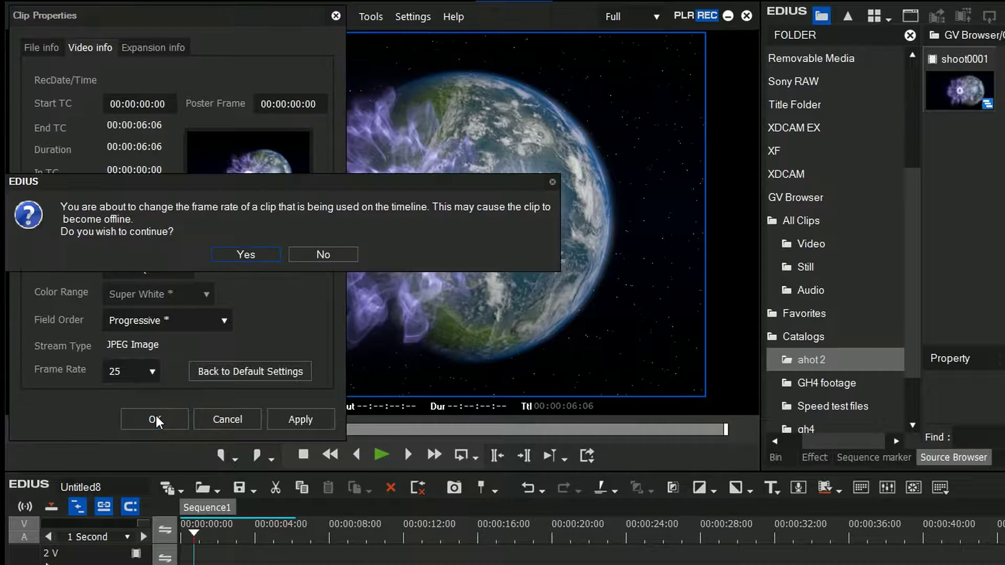
{"action": "left_click_drag", "start_coordinate": [270, 193], "coordinate": [350, 286]}
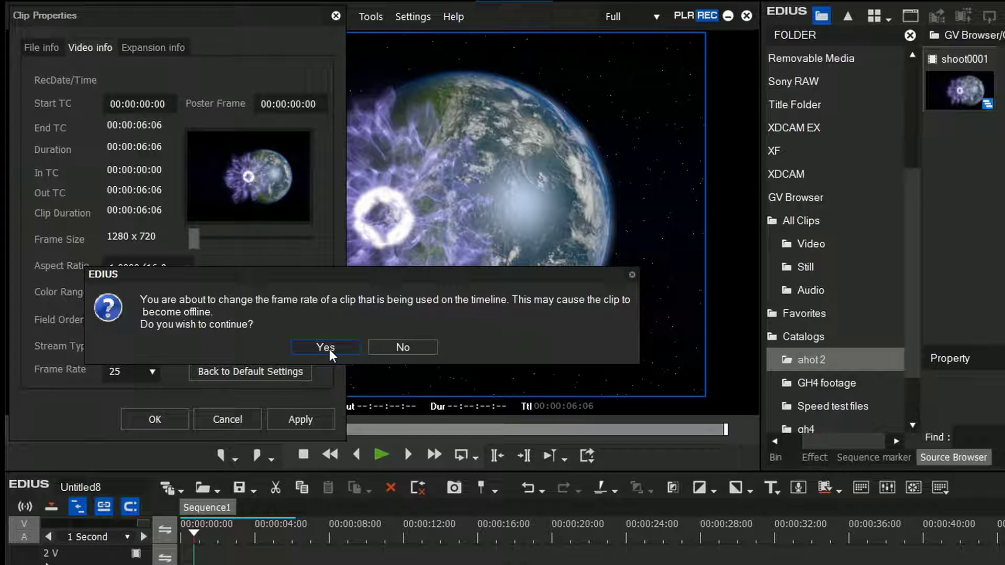
Step: Confirm the 25 fps frame-rate change and play back the timeline
{"action": "left_click", "coordinate": [328, 350]}
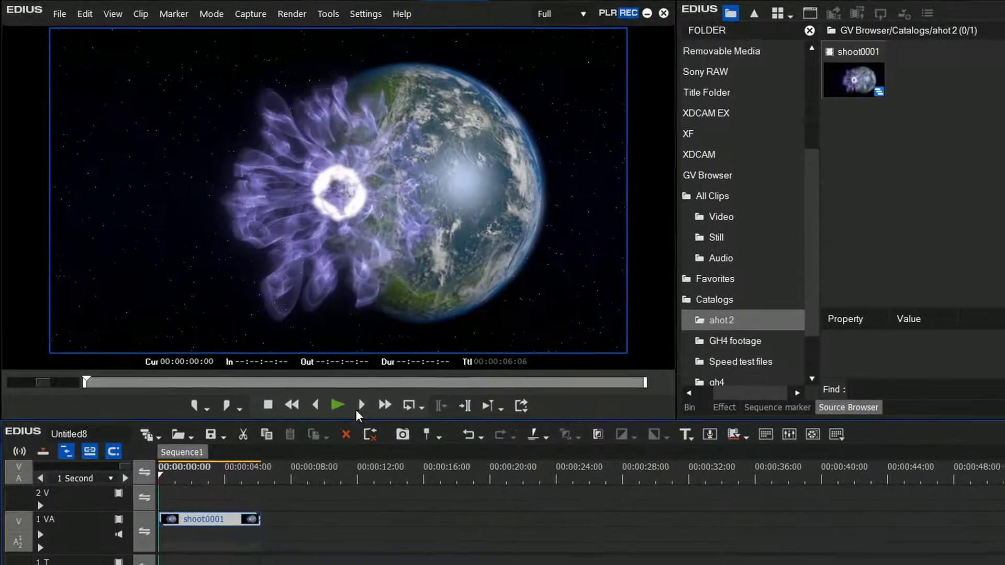
{"action": "left_click", "coordinate": [335, 405]}
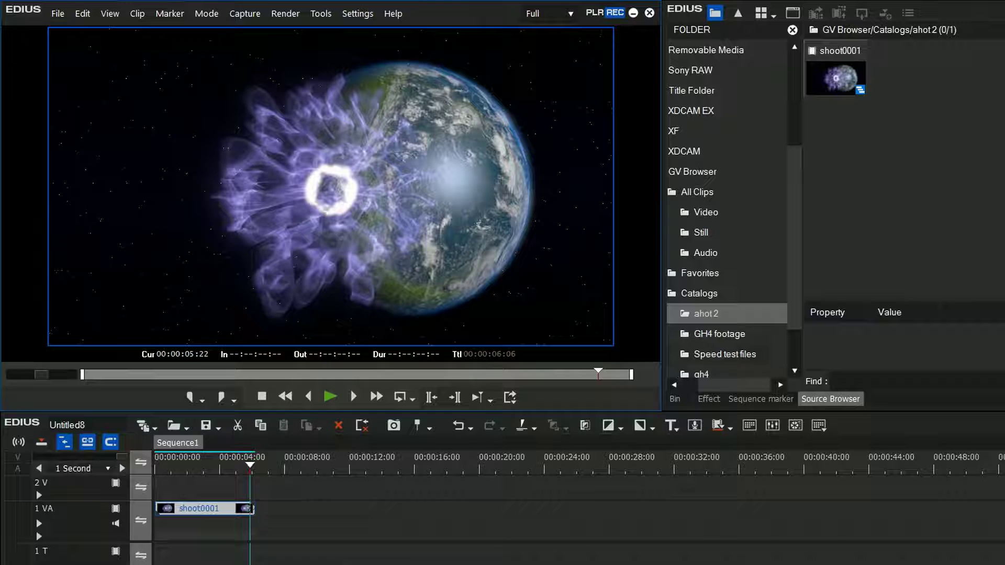
{"action": "left_click_drag", "start_coordinate": [217, 458], "coordinate": [199, 459]}
Step: Refresh the ahot 2 catalog and add a second shoot0001 clip around 12 seconds on 1 VA
{"action": "left_click", "coordinate": [726, 309]}
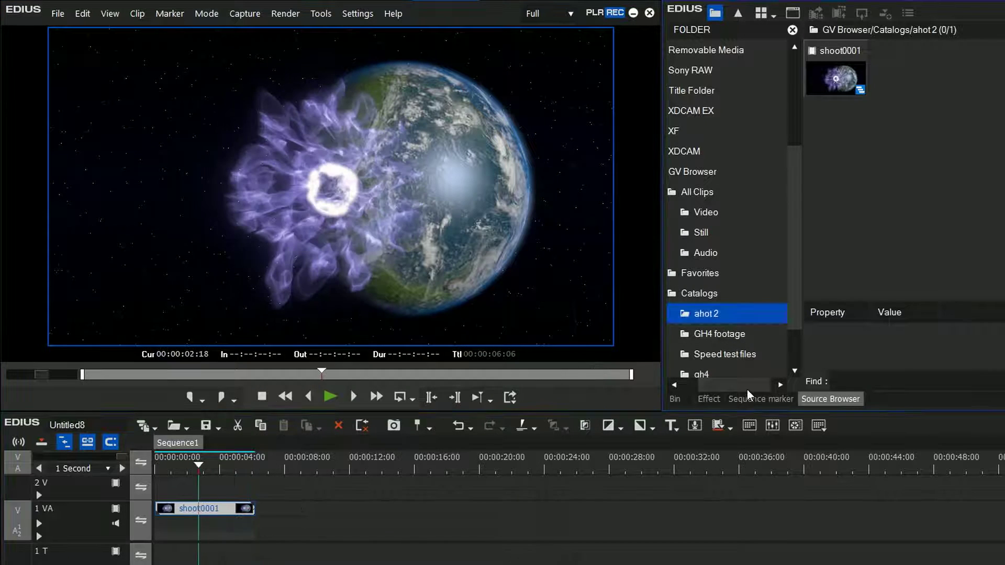
{"action": "left_click_drag", "start_coordinate": [715, 380], "coordinate": [696, 384]}
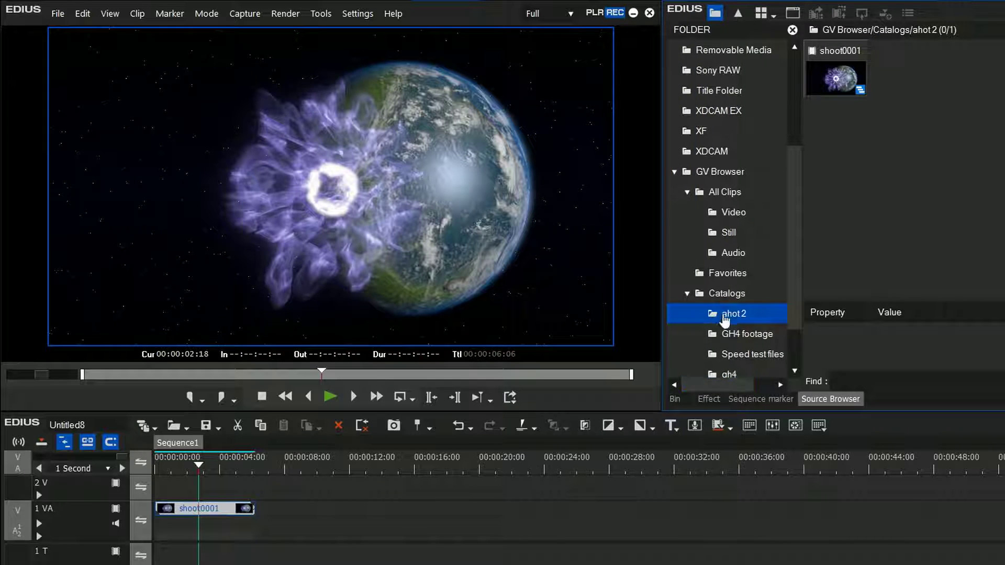
{"action": "right_click", "coordinate": [723, 314]}
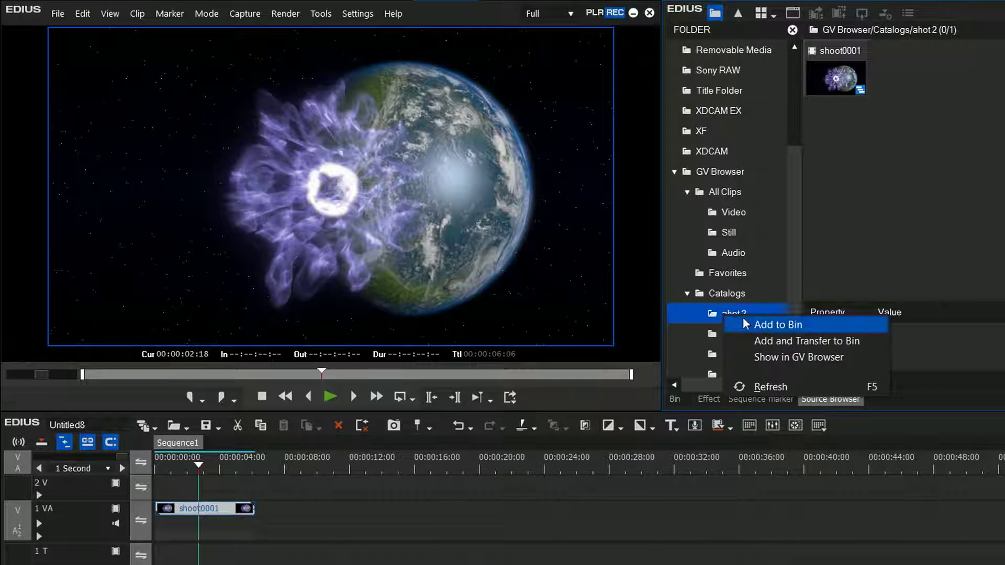
{"action": "left_click", "coordinate": [769, 387]}
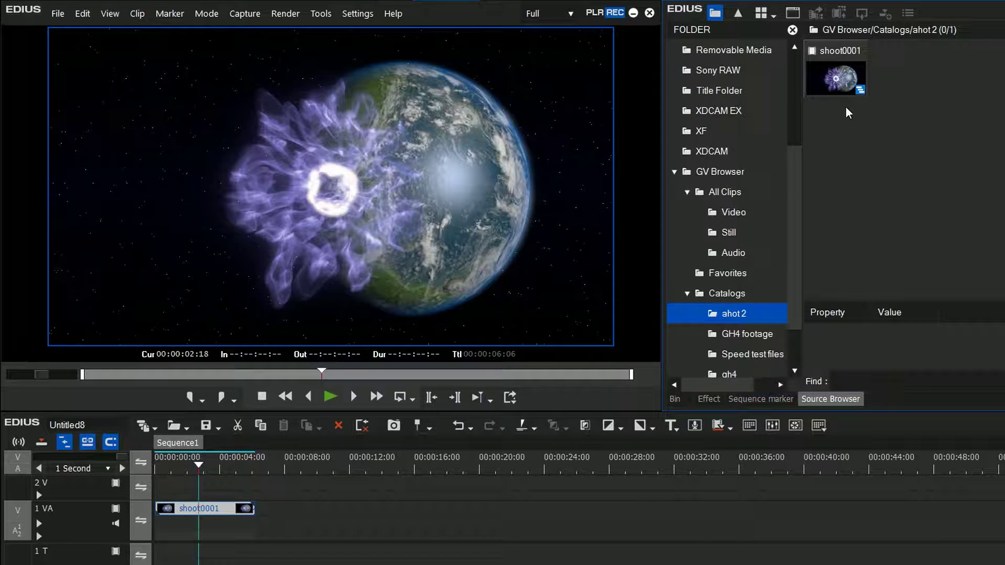
{"action": "left_click_drag", "start_coordinate": [680, 277], "coordinate": [348, 513]}
{"action": "left_click_drag", "start_coordinate": [359, 464], "coordinate": [385, 464]}
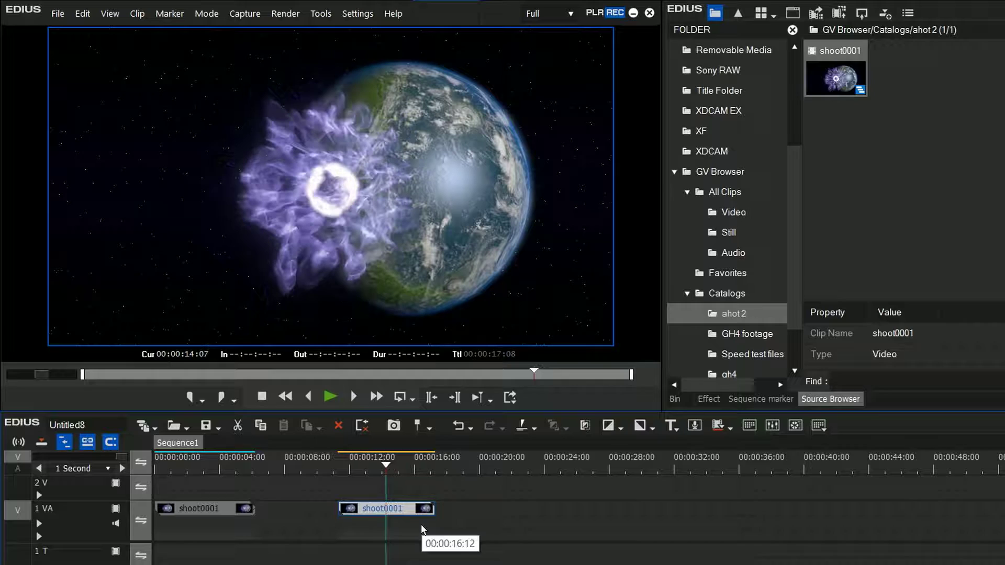
Step: Check the second clip's properties: 1280×720 JPEG frames, 25 fps, six seconds long
{"action": "right_click", "coordinate": [402, 510]}
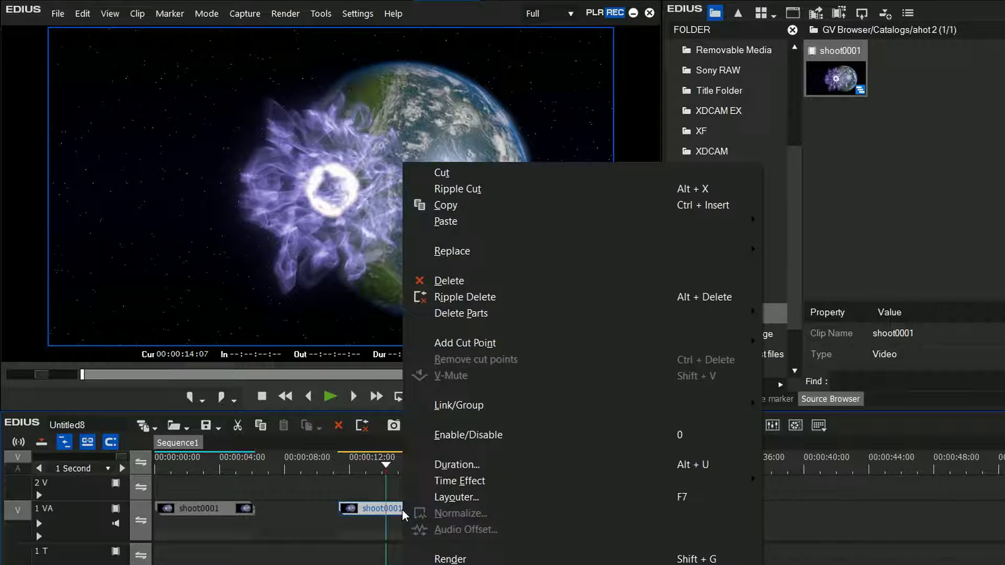
{"action": "key", "text": "alt+Return"}
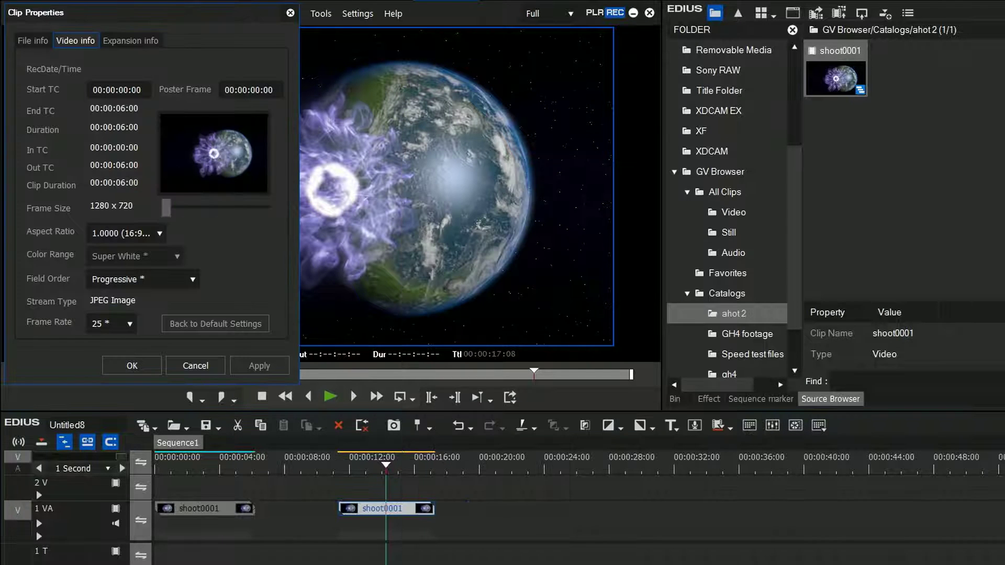
{"action": "key", "text": "Escape"}
{"action": "left_click_drag", "start_coordinate": [397, 462], "coordinate": [369, 474]}
Step: Play through the second shoot0001 clip (00:00:11:08–00:00:17:08), then return to the ahot 2 catalog
{"action": "left_click", "coordinate": [675, 399]}
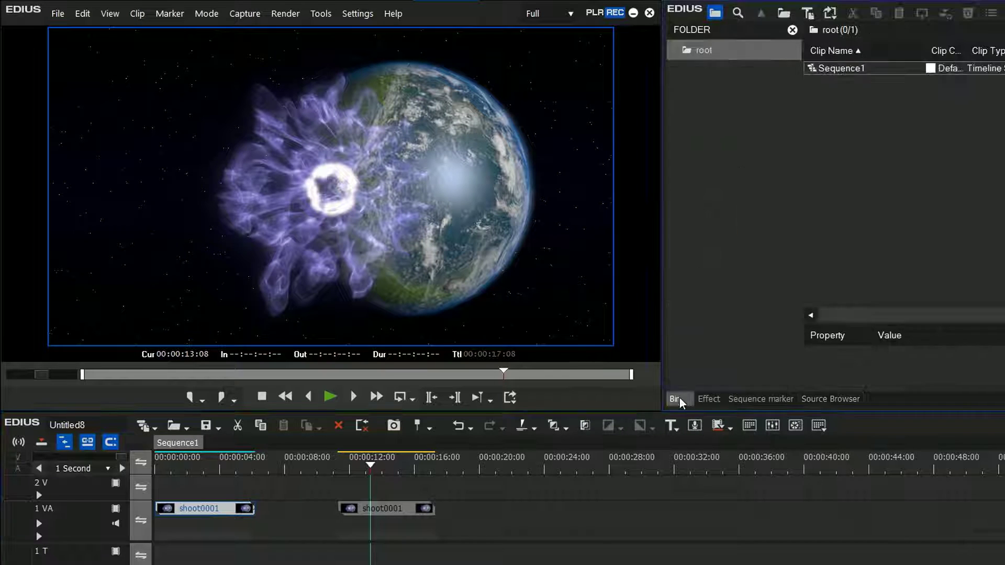
{"action": "left_click", "coordinate": [379, 521]}
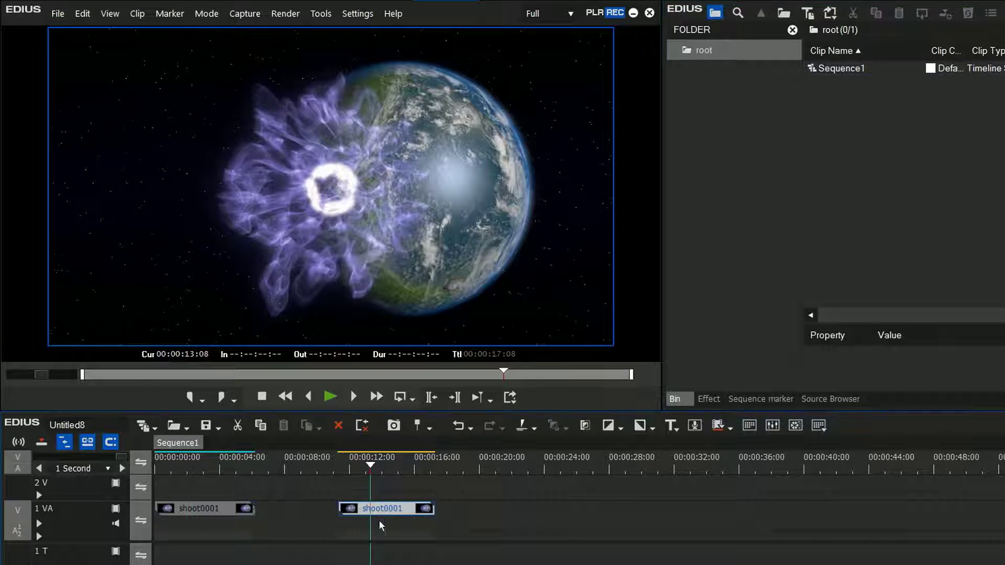
{"action": "left_click_drag", "start_coordinate": [374, 474], "coordinate": [341, 481]}
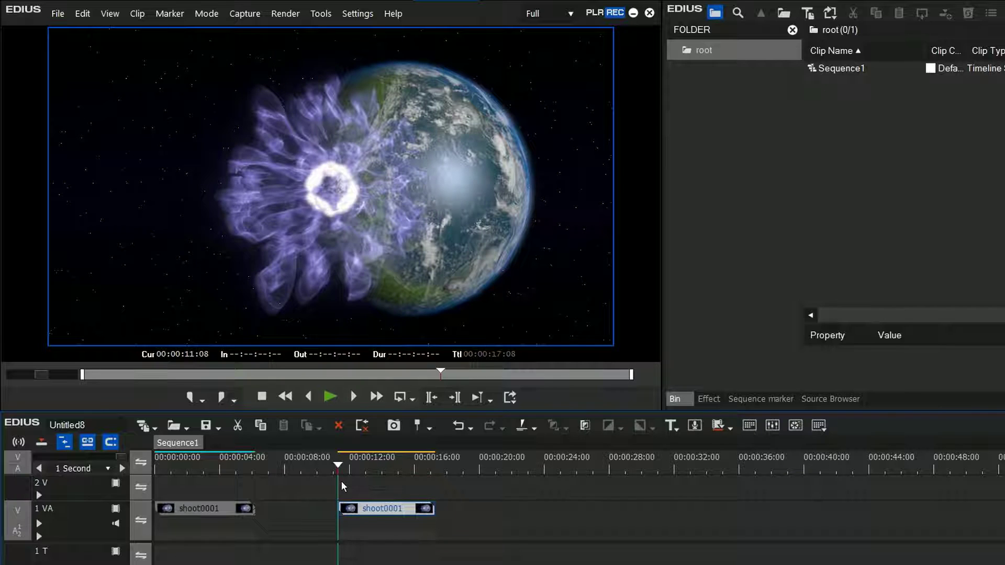
{"action": "left_click", "coordinate": [330, 398]}
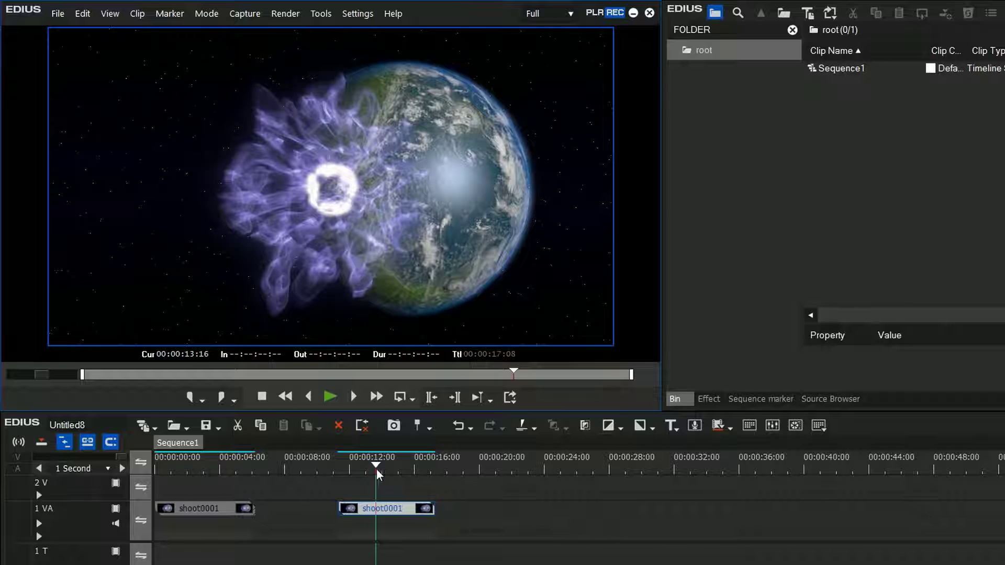
{"action": "left_click_drag", "start_coordinate": [376, 465], "coordinate": [354, 464]}
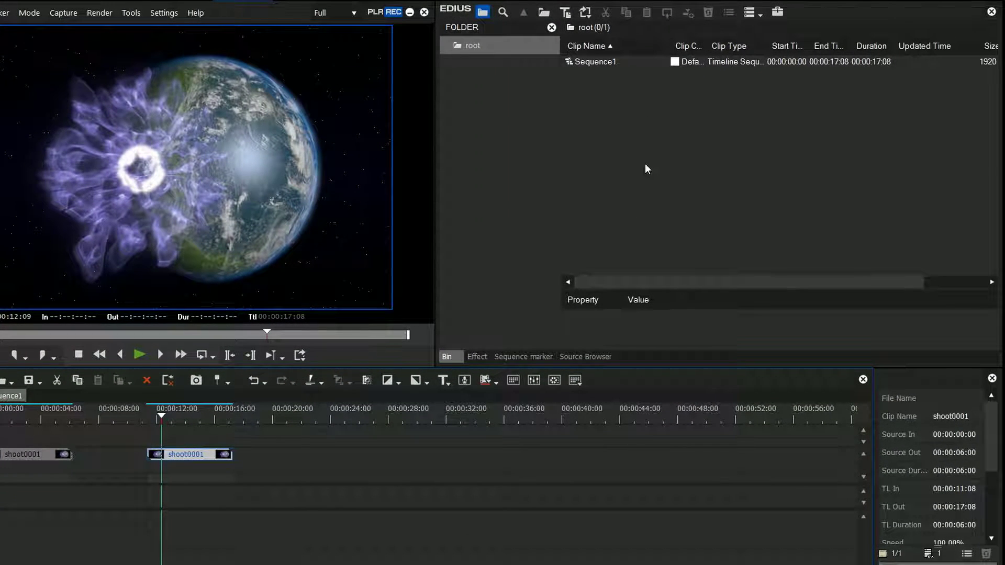
{"action": "left_click", "coordinate": [590, 356]}
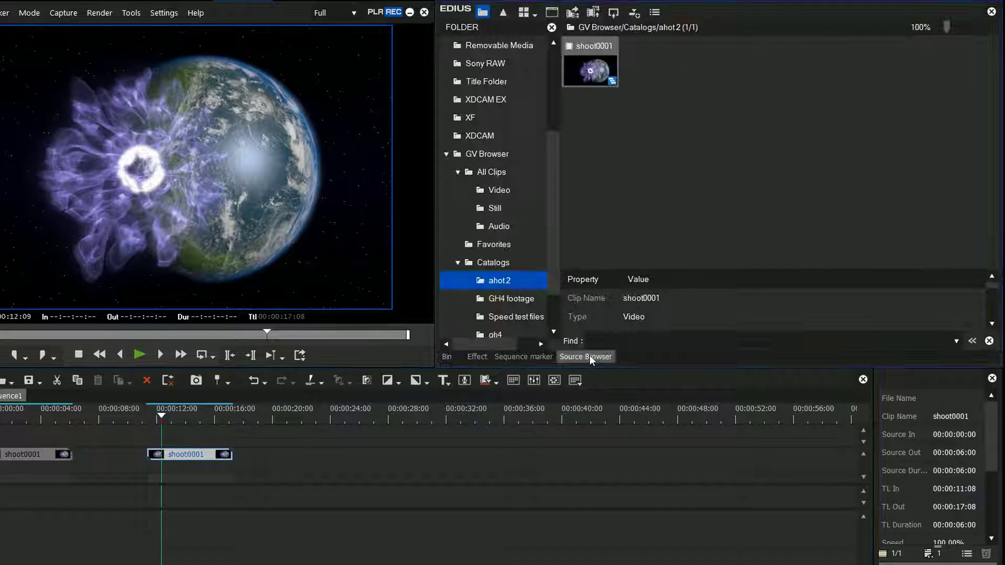
Step: Add the timeline shoot0001 clip to the bin
{"action": "left_click", "coordinate": [447, 356]}
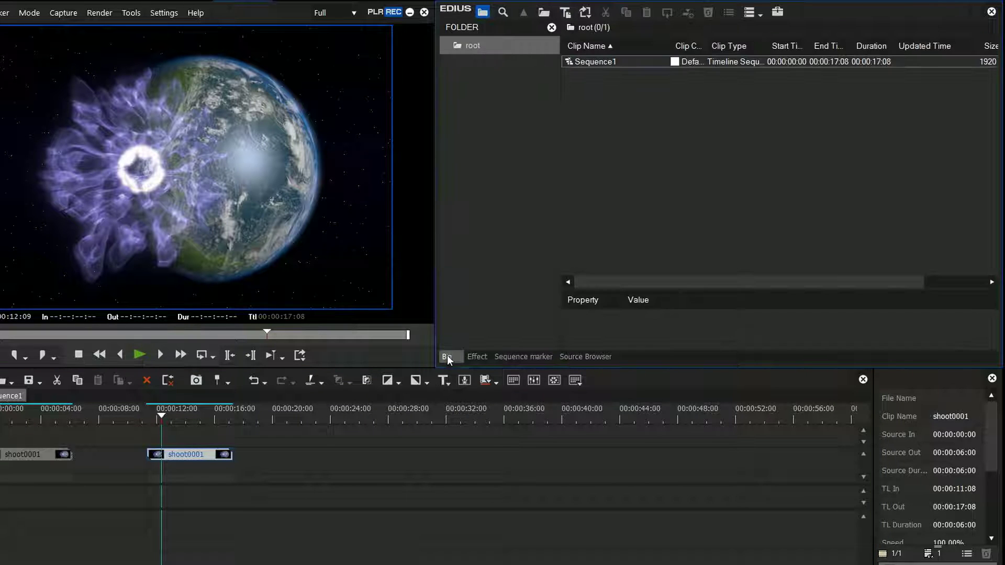
{"action": "right_click", "coordinate": [192, 458]}
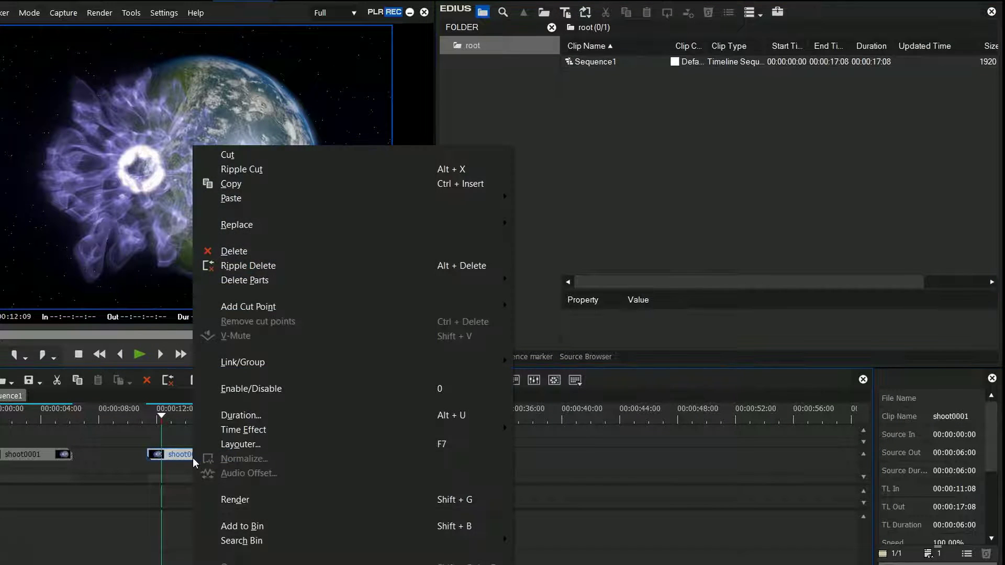
{"action": "left_click", "coordinate": [242, 526]}
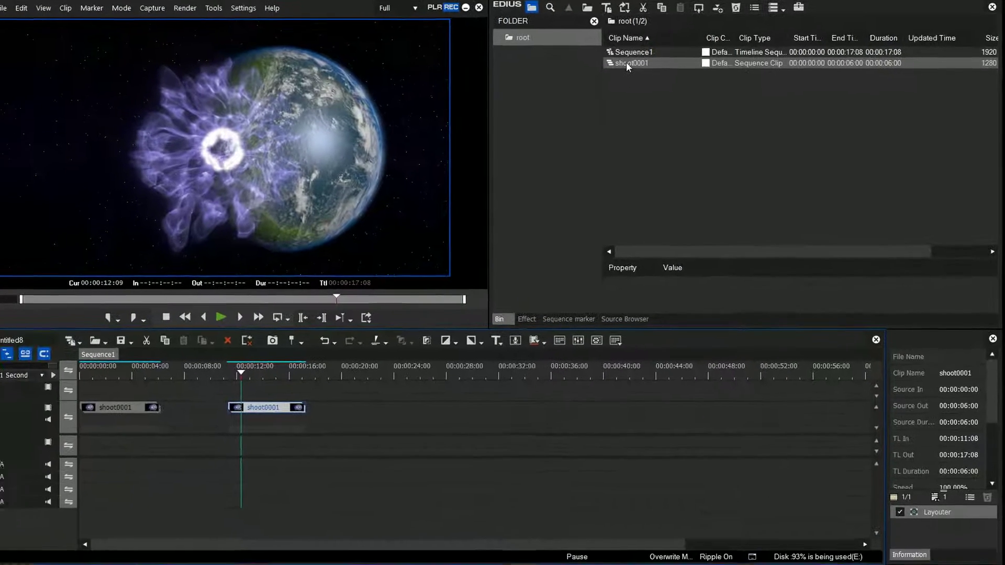
Step: Convert the bin clip to Grass Valley HQ AVI as D:\gh4\shoot0001.avi
{"action": "right_click", "coordinate": [587, 73]}
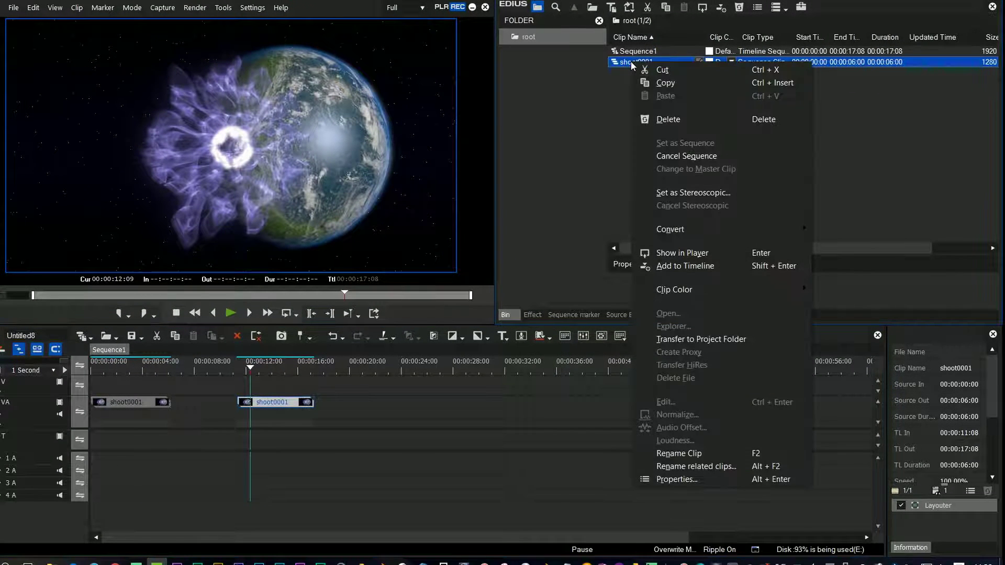
{"action": "mouse_move", "coordinate": [666, 232]}
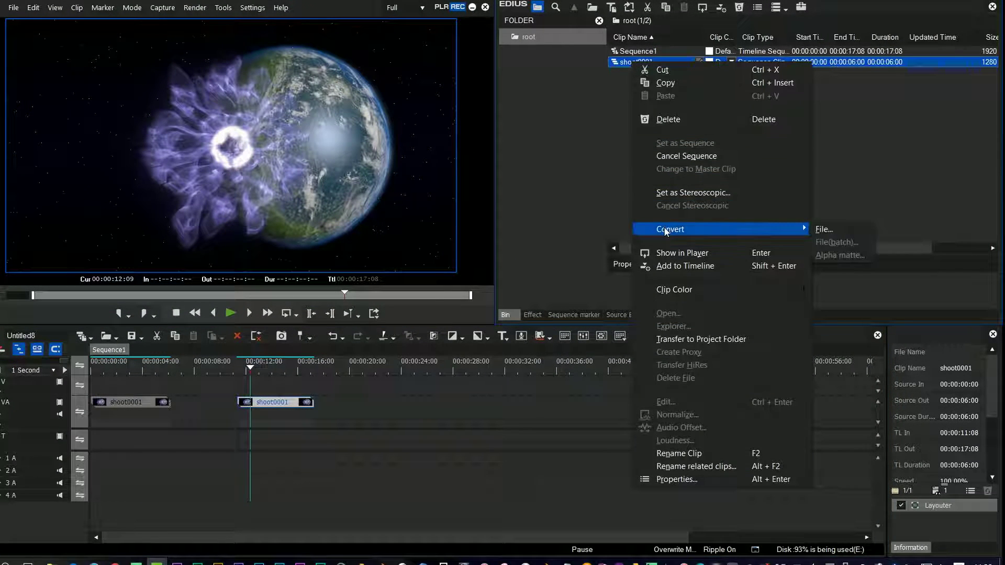
{"action": "left_click", "coordinate": [823, 229]}
{"action": "left_click", "coordinate": [277, 181]}
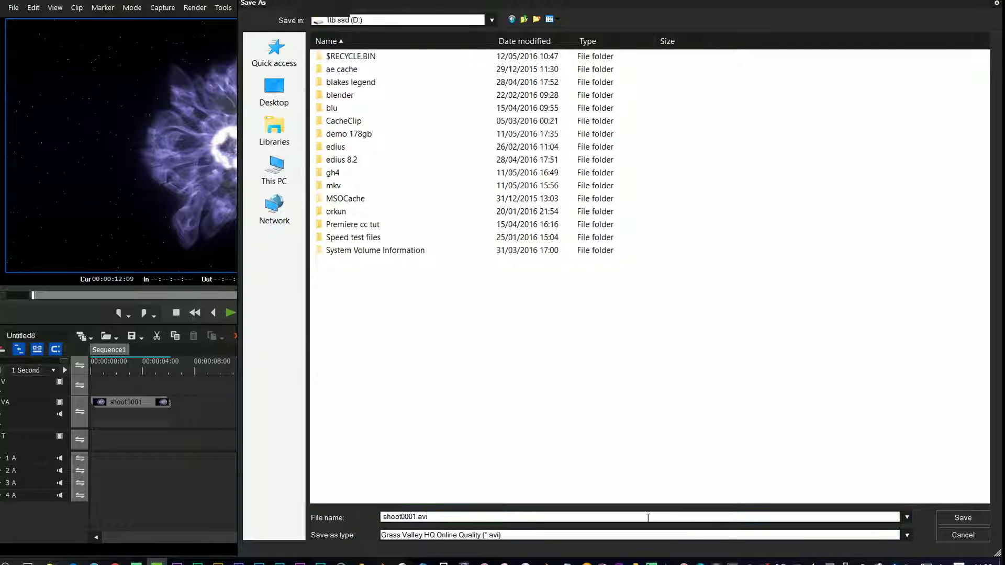
{"action": "double_click", "coordinate": [401, 517]}
{"action": "left_click", "coordinate": [481, 535]}
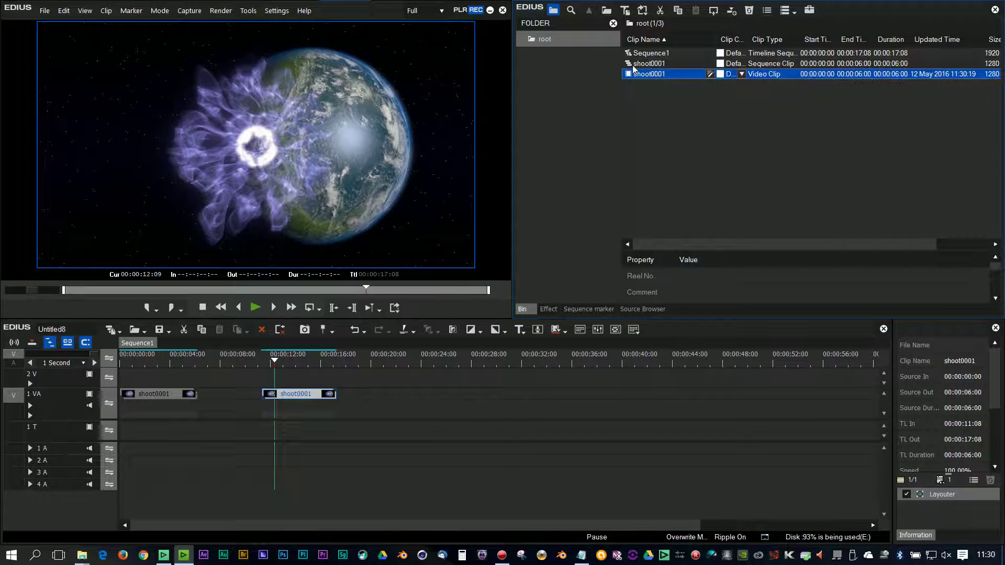
Step: Place the converted shoot0001 AVI clip on track 1 VA after the two existing clips
{"action": "left_click_drag", "start_coordinate": [631, 74], "coordinate": [409, 366]}
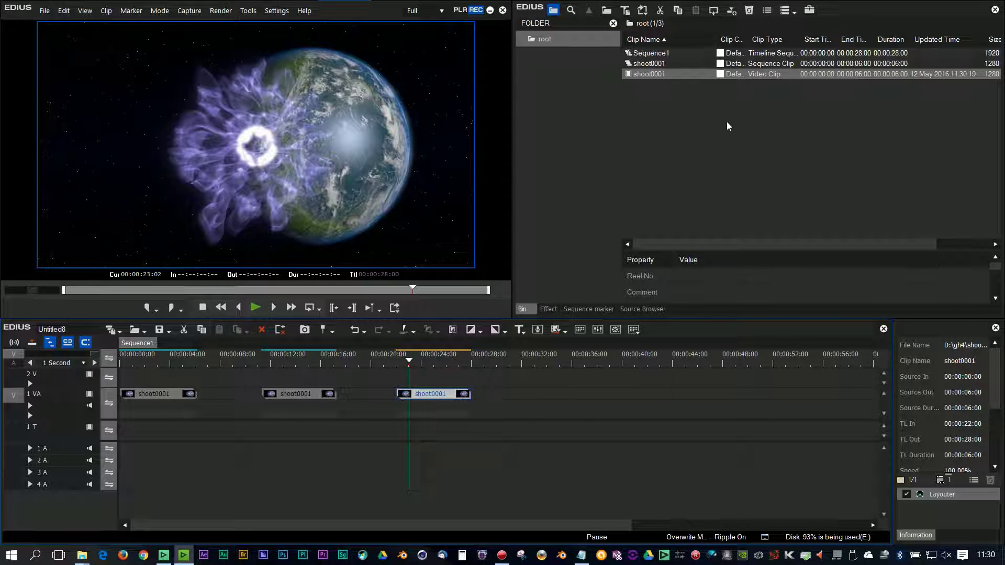
{"action": "left_click", "coordinate": [406, 360]}
{"action": "left_click_drag", "start_coordinate": [406, 360], "coordinate": [403, 360]}
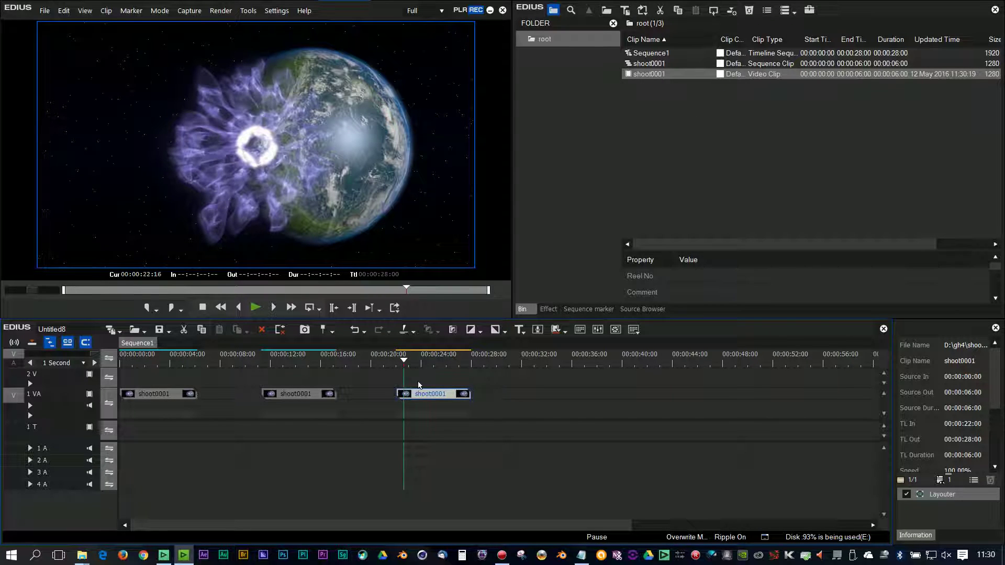
{"action": "left_click", "coordinate": [419, 389]}
Step: Start a second file conversion of the AVI clip, cancel it, and switch to GV Browser
{"action": "right_click", "coordinate": [692, 141]}
{"action": "right_click", "coordinate": [643, 74]}
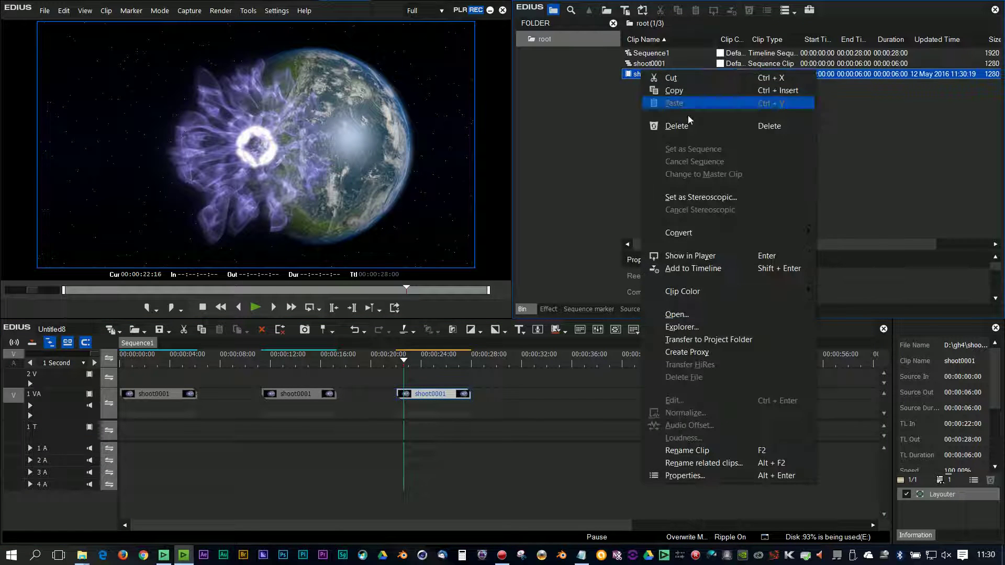
{"action": "mouse_move", "coordinate": [704, 233]}
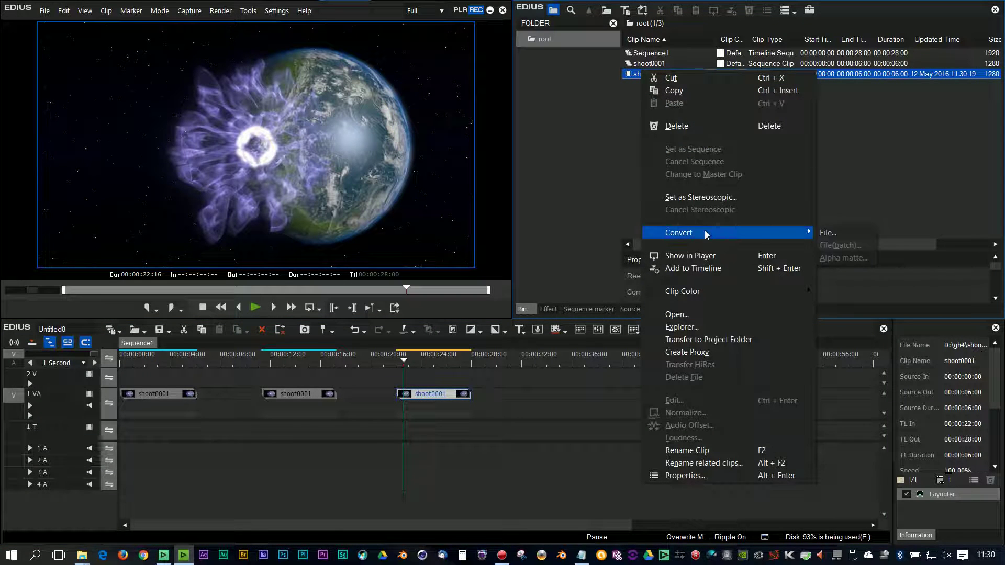
{"action": "left_click", "coordinate": [830, 236]}
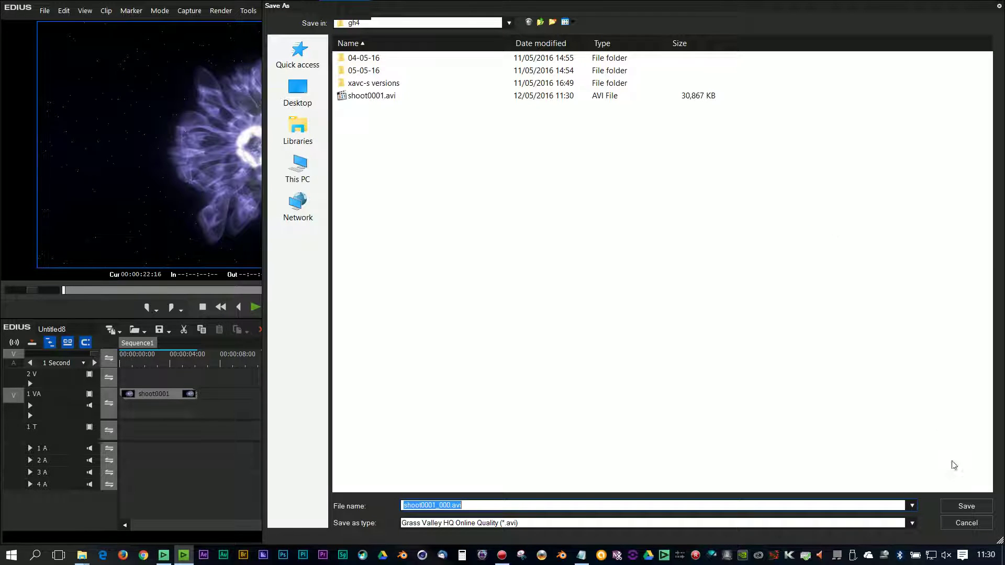
{"action": "left_click", "coordinate": [964, 522]}
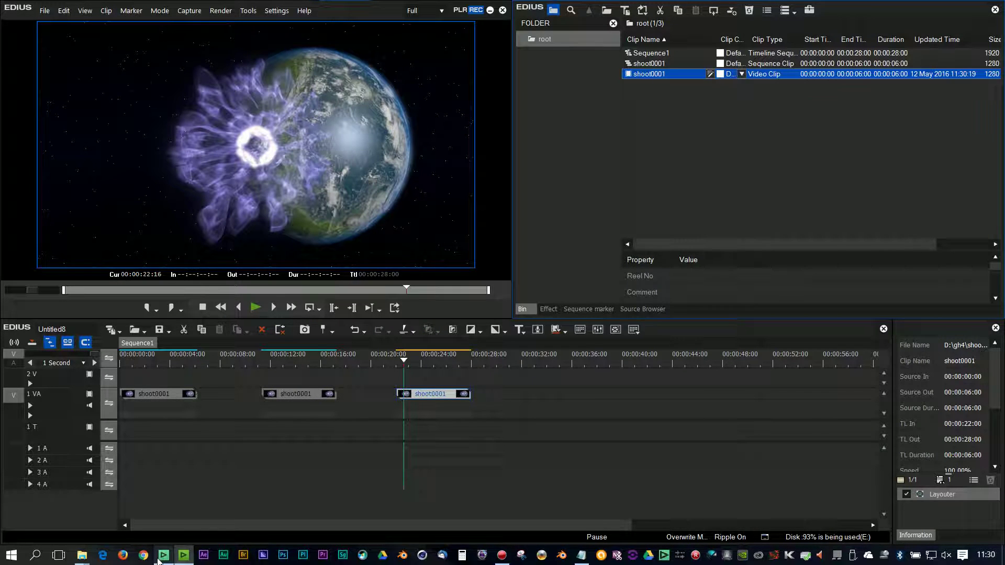
{"action": "left_click", "coordinate": [163, 554]}
Step: Register the images in the test 2 render folder into the GV Browser library
{"action": "left_click", "coordinate": [82, 496]}
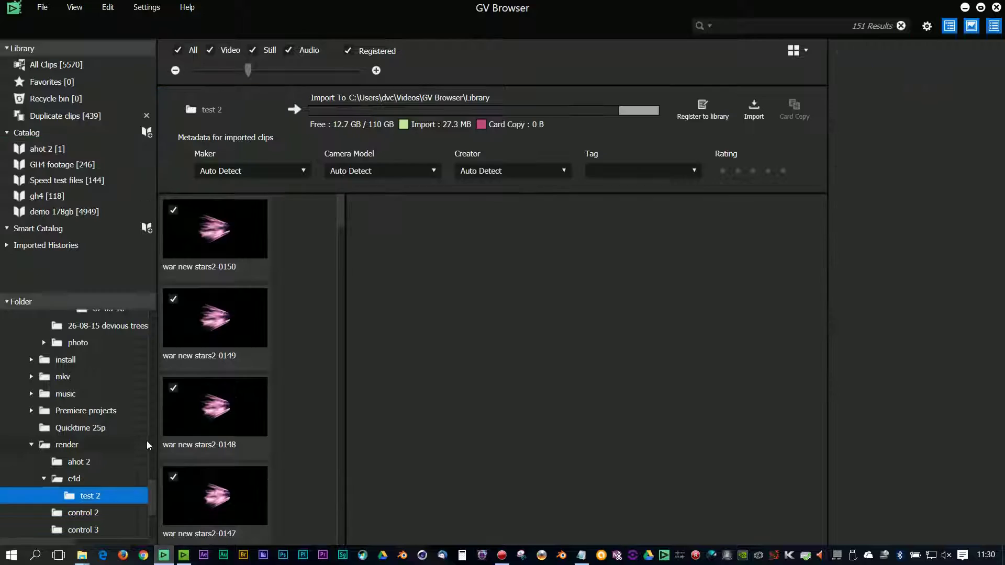
{"action": "right_click", "coordinate": [82, 502]}
{"action": "mouse_move", "coordinate": [144, 445]}
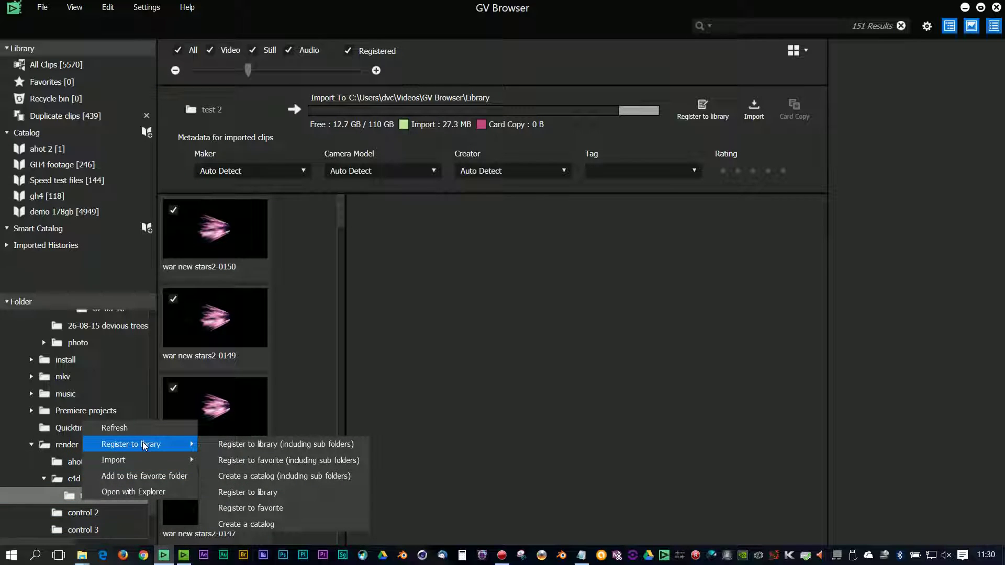
{"action": "left_click", "coordinate": [245, 445]}
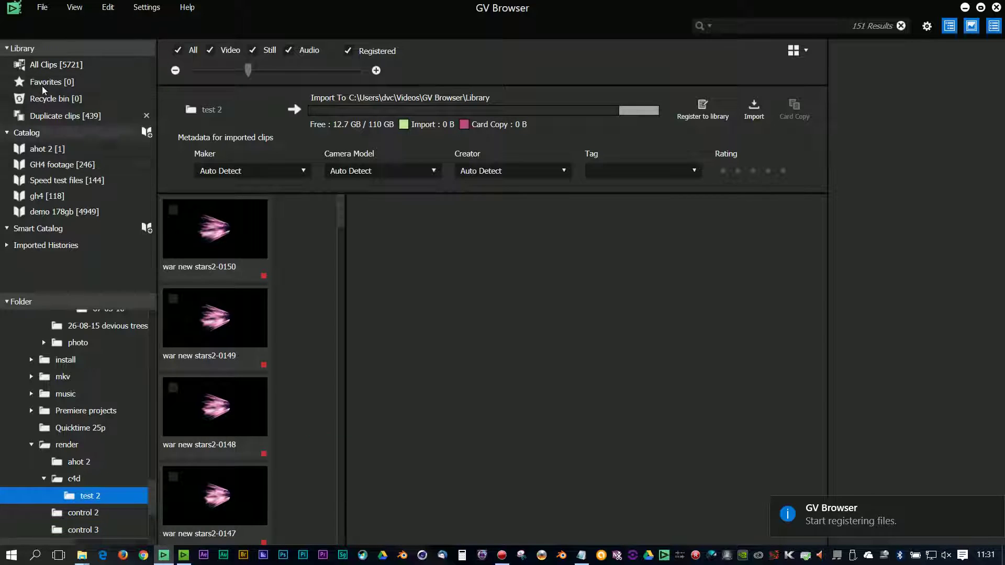
Step: Show all library clips and preview the war new stars2-0150 and war new stars2-0000 stills
{"action": "left_click", "coordinate": [50, 64]}
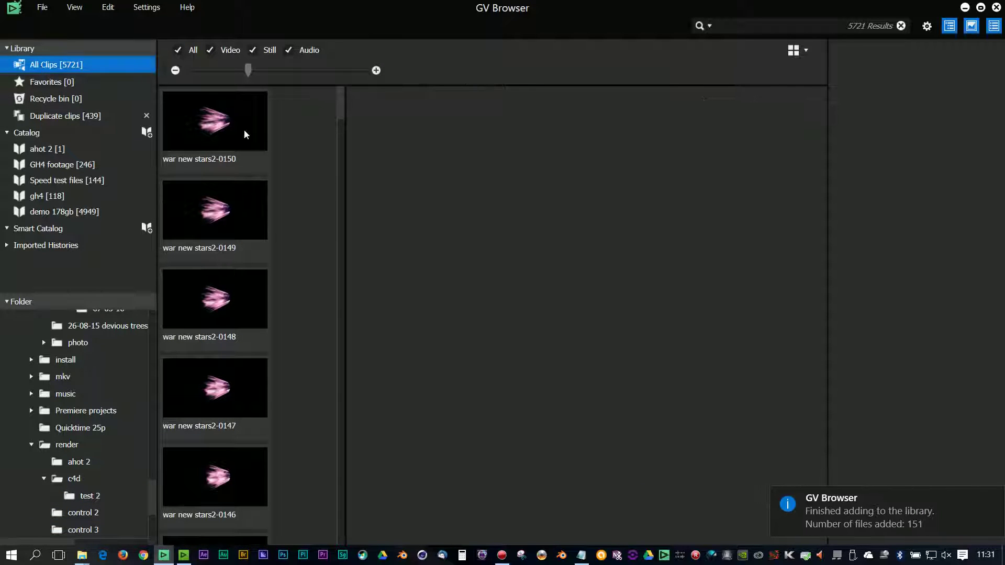
{"action": "left_click", "coordinate": [244, 135]}
{"action": "scroll", "coordinate": [246, 209], "scroll_direction": "down", "scroll_amount": 10}
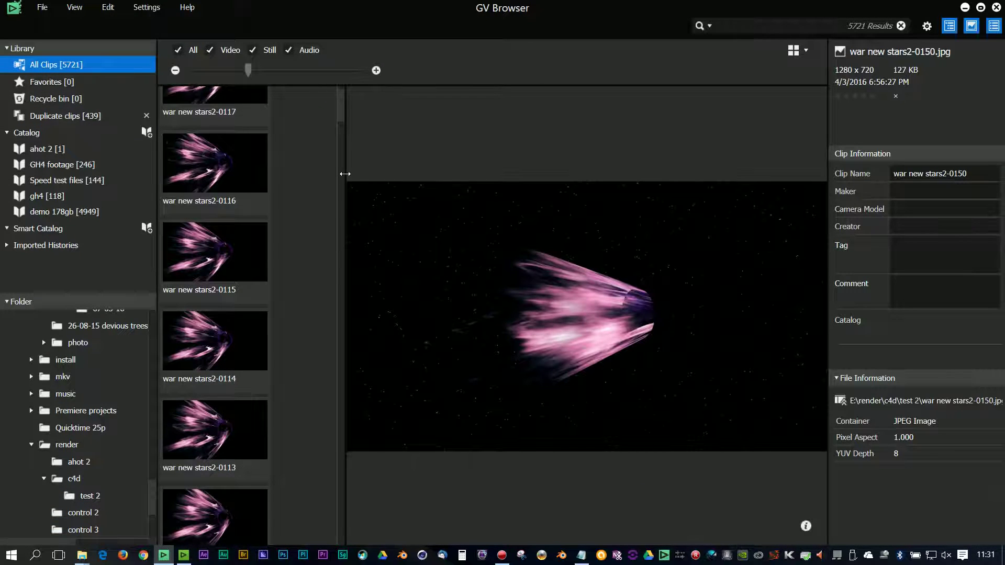
{"action": "left_click_drag", "start_coordinate": [345, 173], "coordinate": [665, 176]}
{"action": "scroll", "coordinate": [614, 286], "scroll_direction": "up", "scroll_amount": 5}
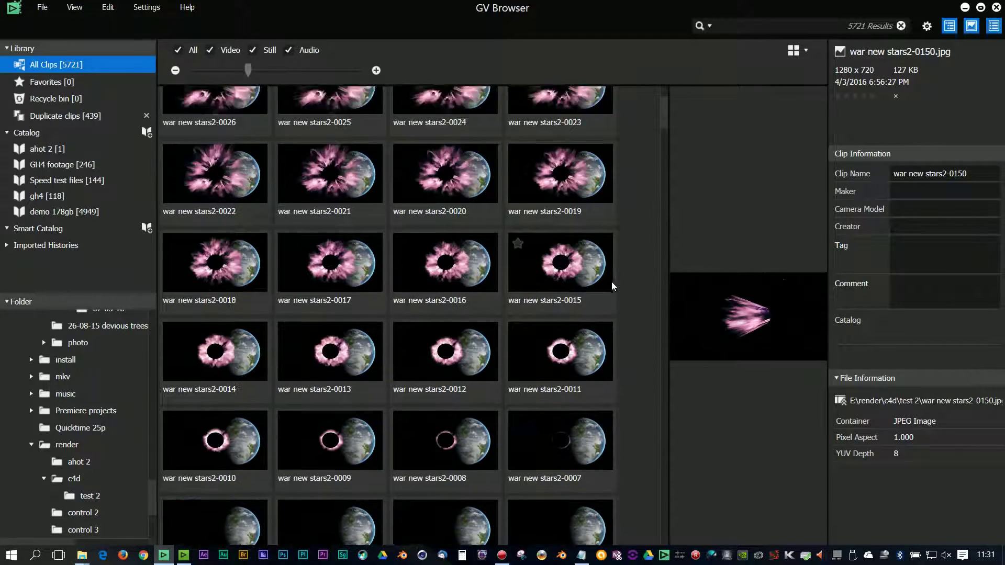
{"action": "scroll", "coordinate": [613, 287], "scroll_direction": "down", "scroll_amount": 3}
{"action": "left_click", "coordinate": [560, 434]}
{"action": "left_click", "coordinate": [445, 434]}
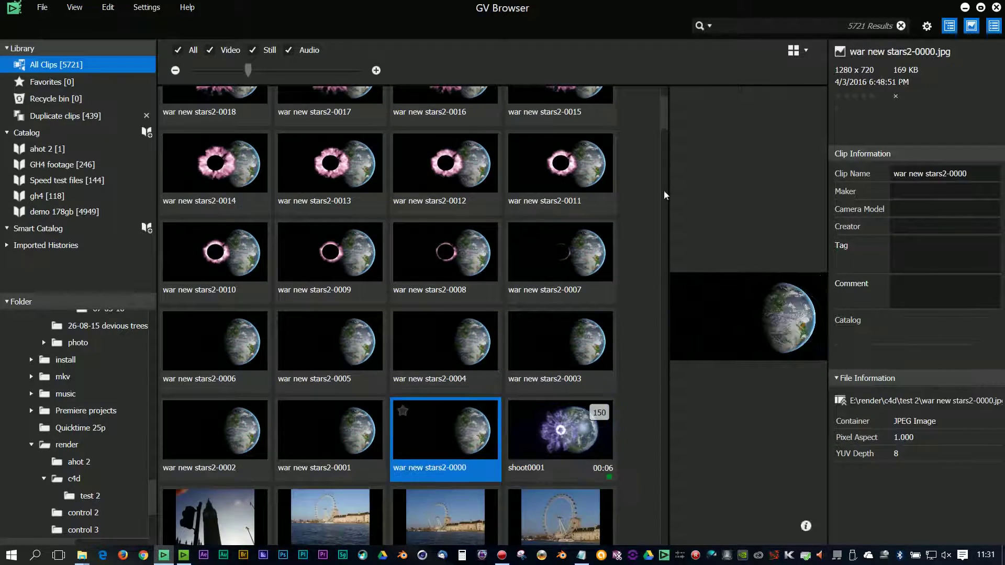
{"action": "scroll", "coordinate": [664, 195], "scroll_direction": "up", "scroll_amount": 20}
Step: Make the 151 war new stars2 stills one still sequence at 25.00 fps and play it
{"action": "left_click", "coordinate": [228, 118], "text": "shift"}
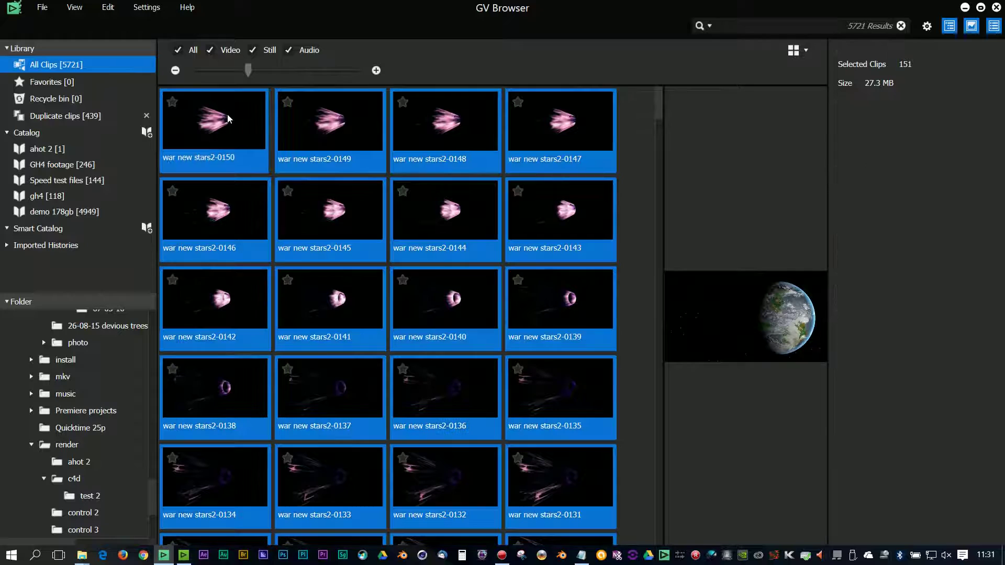
{"action": "right_click", "coordinate": [228, 119]}
{"action": "left_click", "coordinate": [272, 251]}
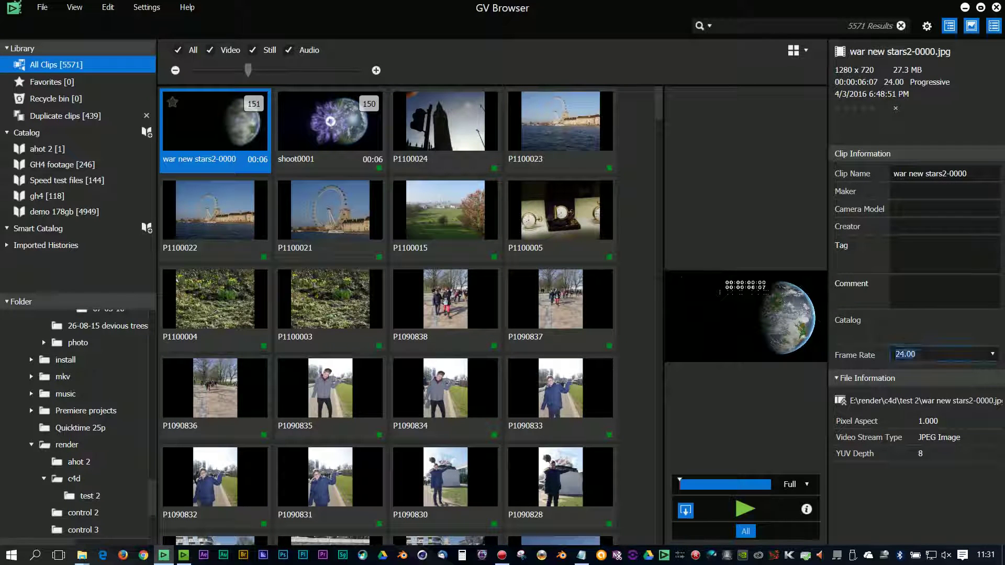
{"action": "scroll", "coordinate": [926, 354], "scroll_direction": "down", "scroll_amount": 1}
{"action": "left_click", "coordinate": [745, 508]}
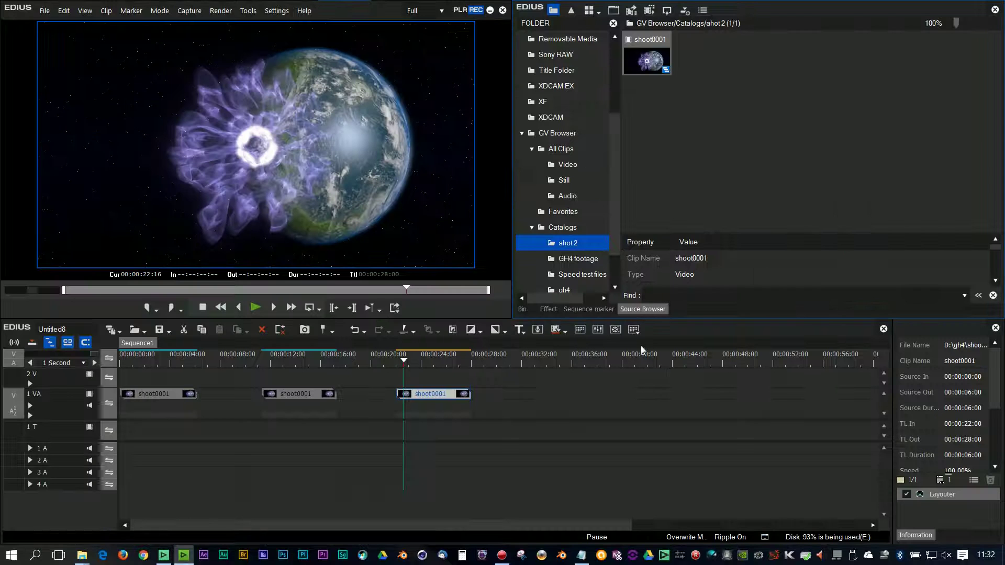
Step: In the Source Browser's All Clips, find the 'war' clip and add it to the bin
{"action": "left_click", "coordinate": [561, 148]}
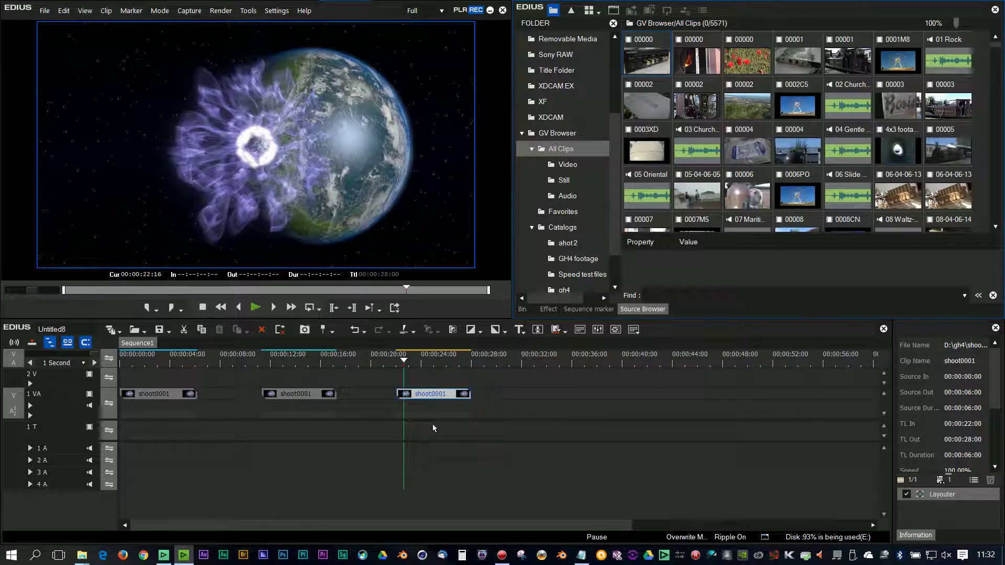
{"action": "left_click", "coordinate": [165, 558]}
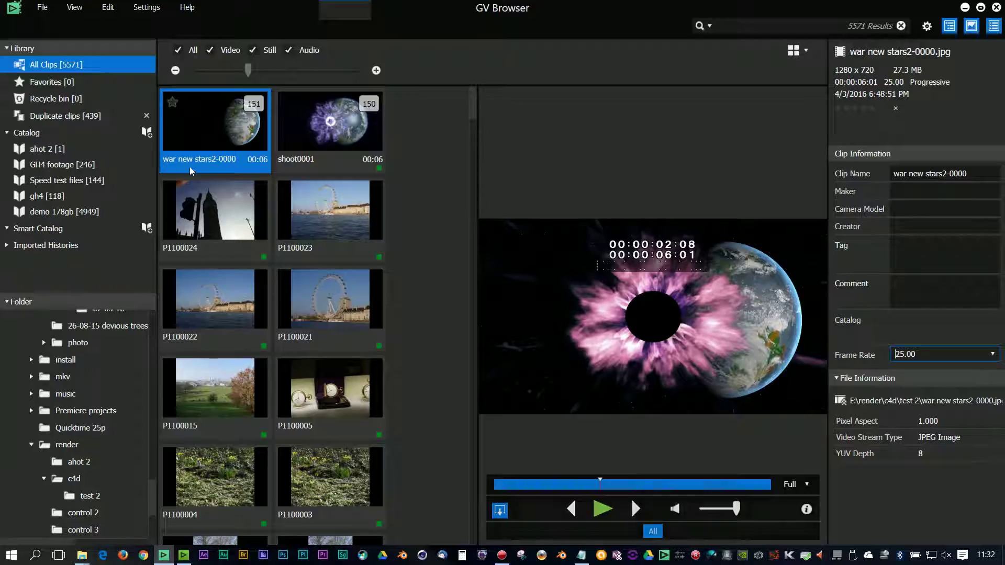
{"action": "left_click", "coordinate": [183, 556]}
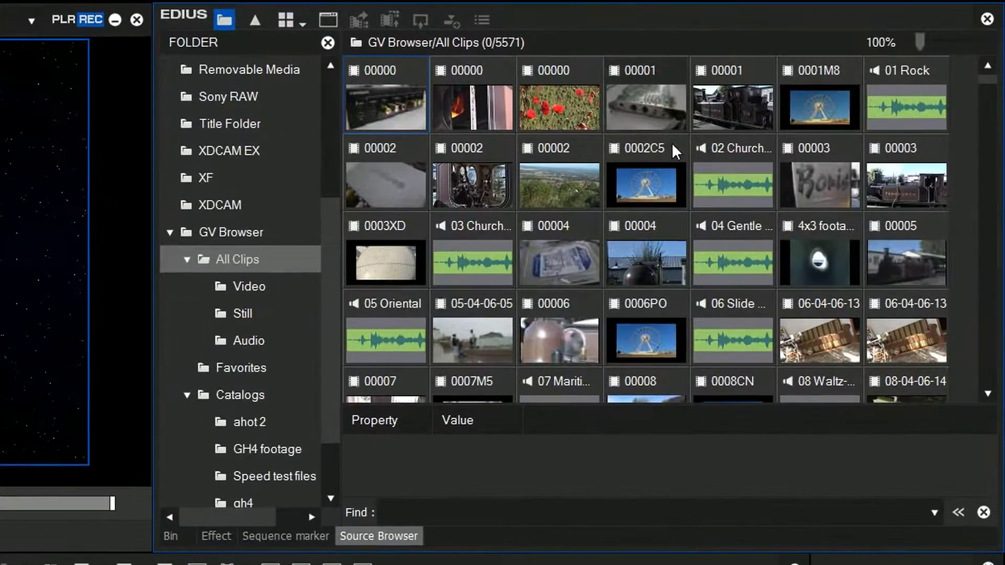
{"action": "left_click", "coordinate": [450, 511]}
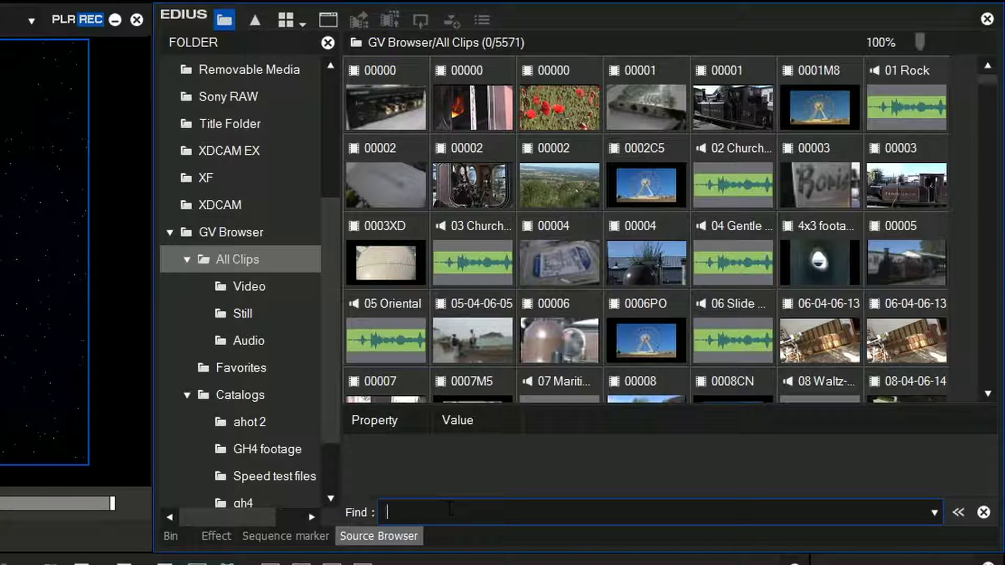
{"action": "key", "text": "Return"}
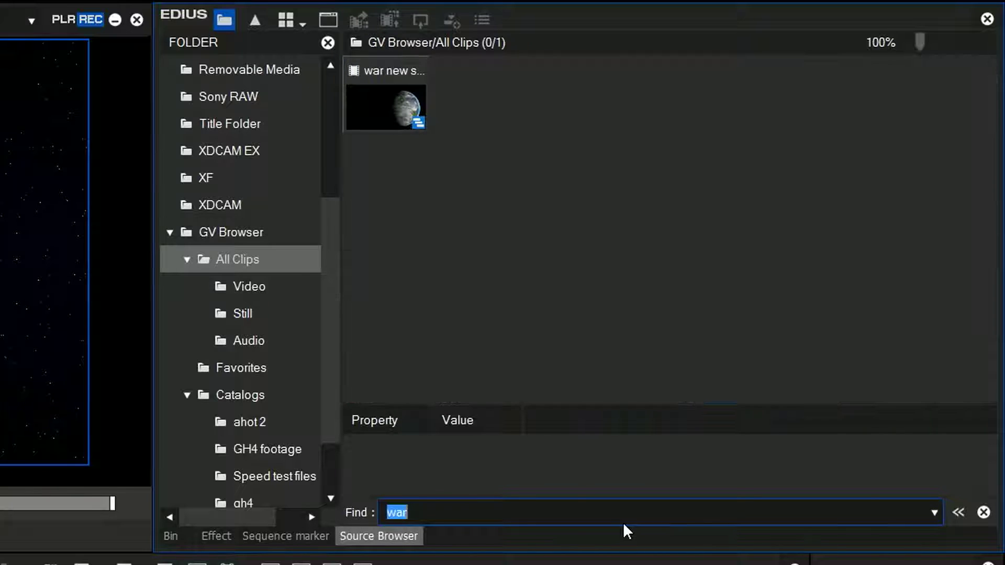
{"action": "left_click", "coordinate": [398, 126]}
{"action": "right_click", "coordinate": [397, 126]}
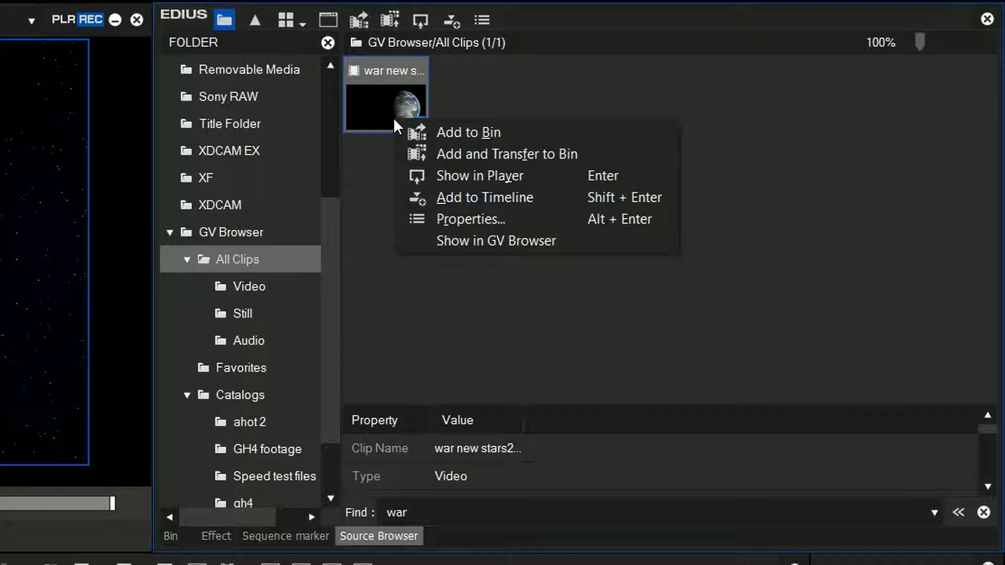
{"action": "left_click", "coordinate": [434, 130]}
Step: Convert war new stars2-0000 in the bin's GV Browser folder to a video file
{"action": "left_click", "coordinate": [171, 536]}
{"action": "left_click", "coordinate": [248, 96]}
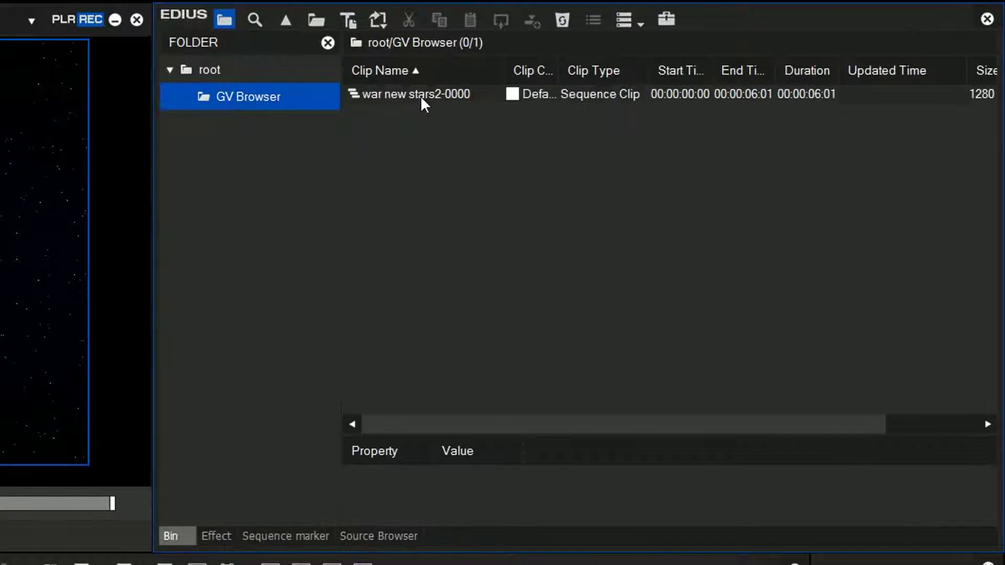
{"action": "left_click", "coordinate": [419, 94]}
{"action": "right_click", "coordinate": [420, 93]}
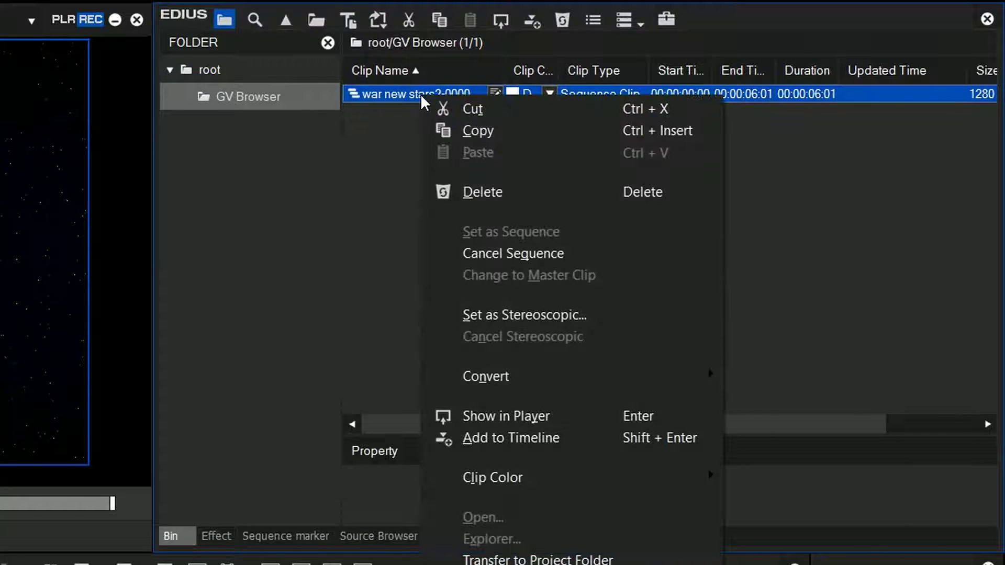
{"action": "mouse_move", "coordinate": [565, 380]}
{"action": "left_click", "coordinate": [741, 376]}
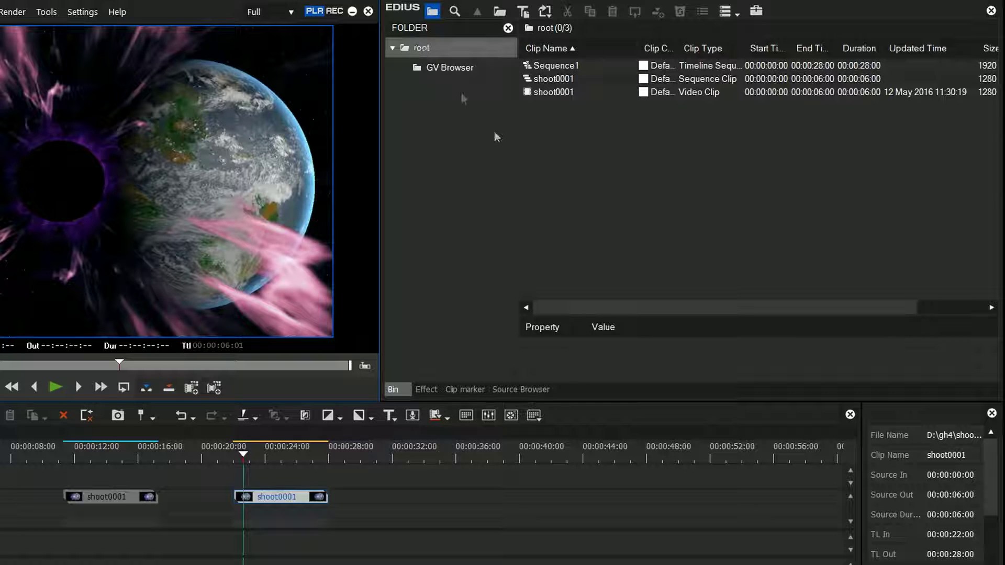
Step: Import shoot0001.jpg from the ahot 2 folder into the bin as a sequence clip
{"action": "right_click", "coordinate": [549, 142]}
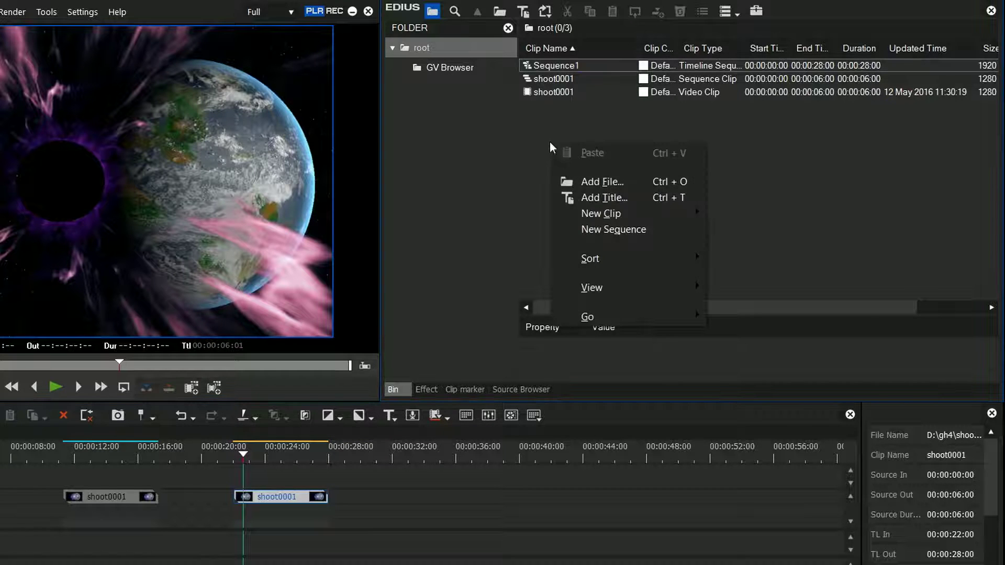
{"action": "left_click", "coordinate": [612, 186]}
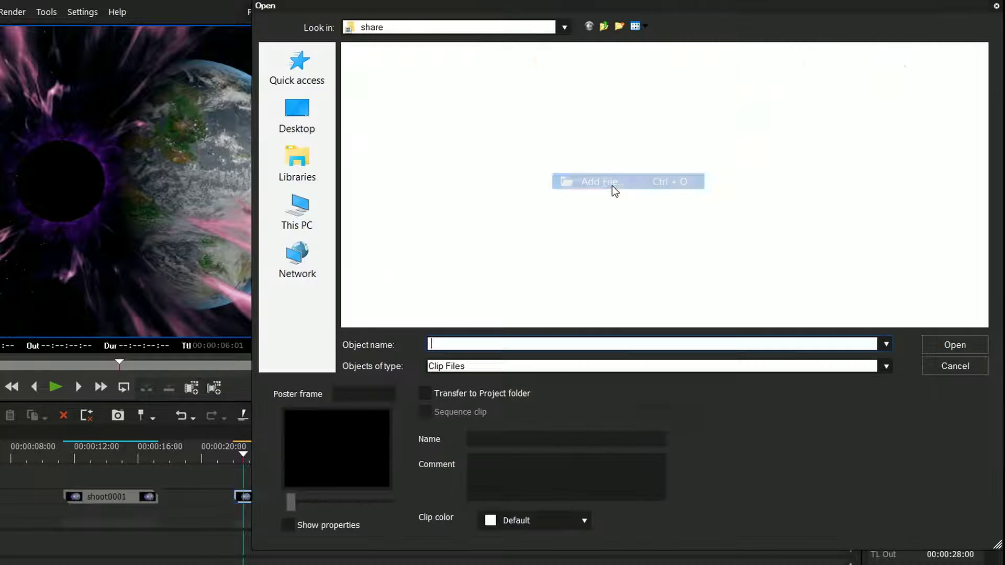
{"action": "left_click", "coordinate": [314, 214]}
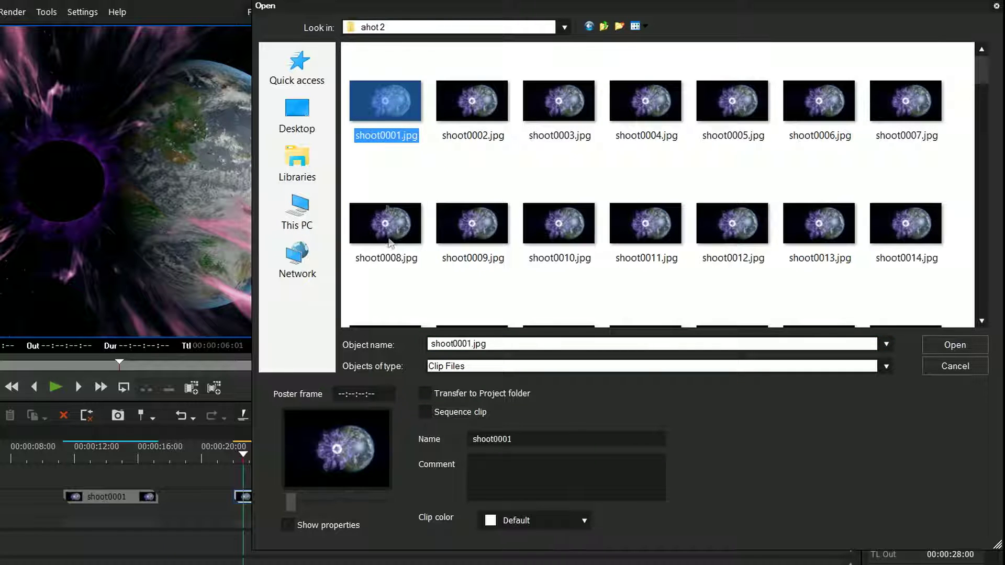
{"action": "left_click", "coordinate": [423, 412]}
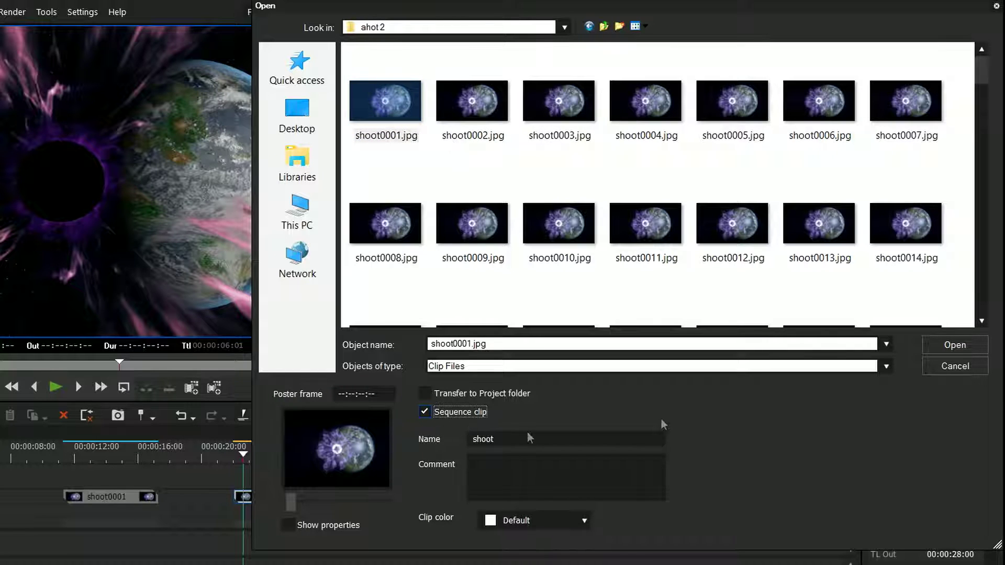
{"action": "left_click", "coordinate": [954, 346]}
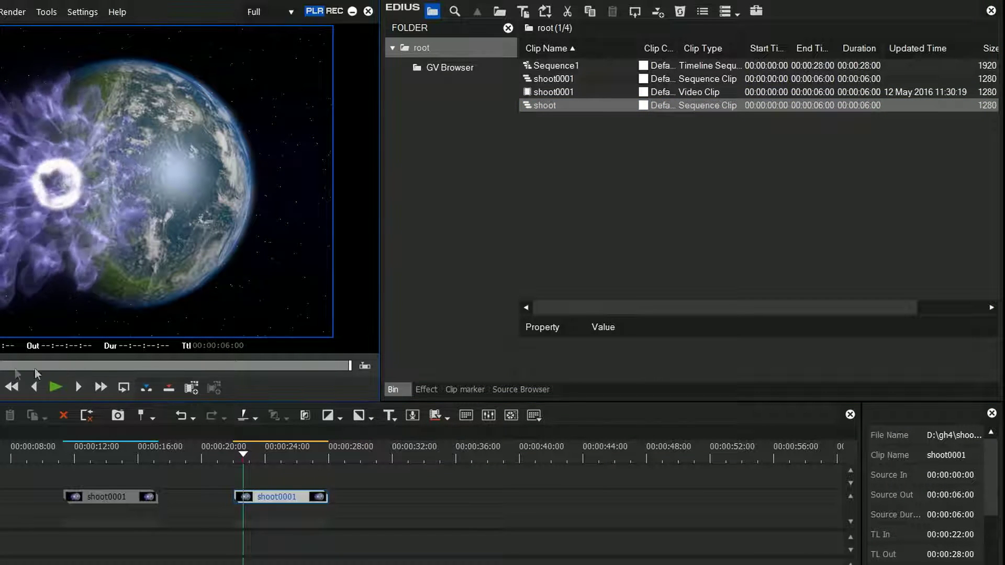
{"action": "right_click", "coordinate": [571, 106]}
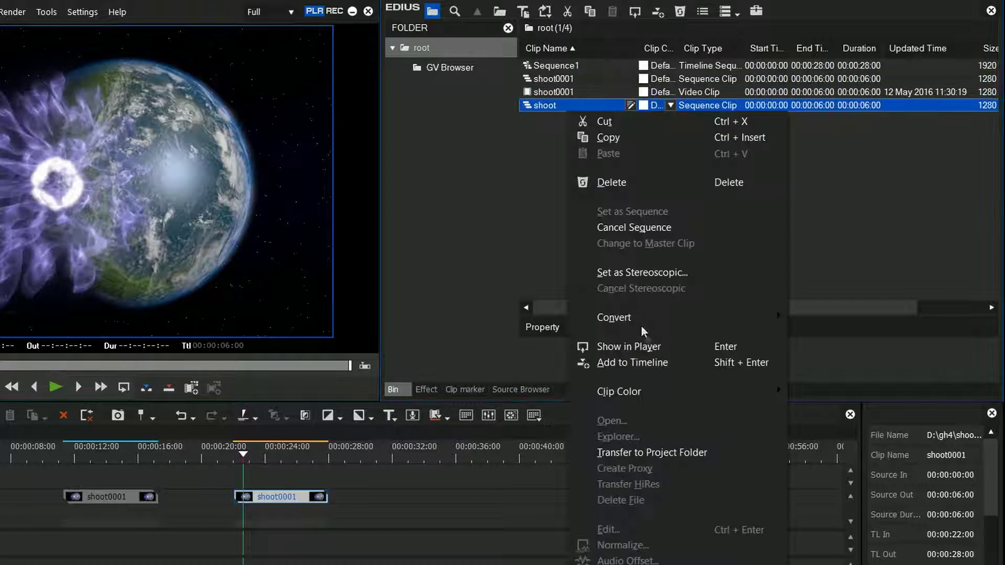
{"action": "right_click", "coordinate": [556, 107]}
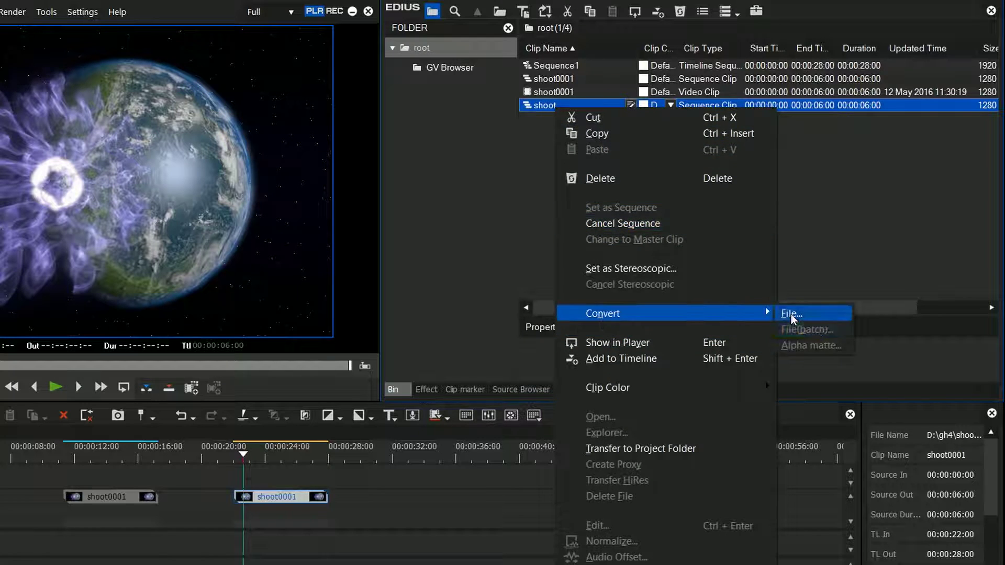
{"action": "left_click", "coordinate": [848, 231]}
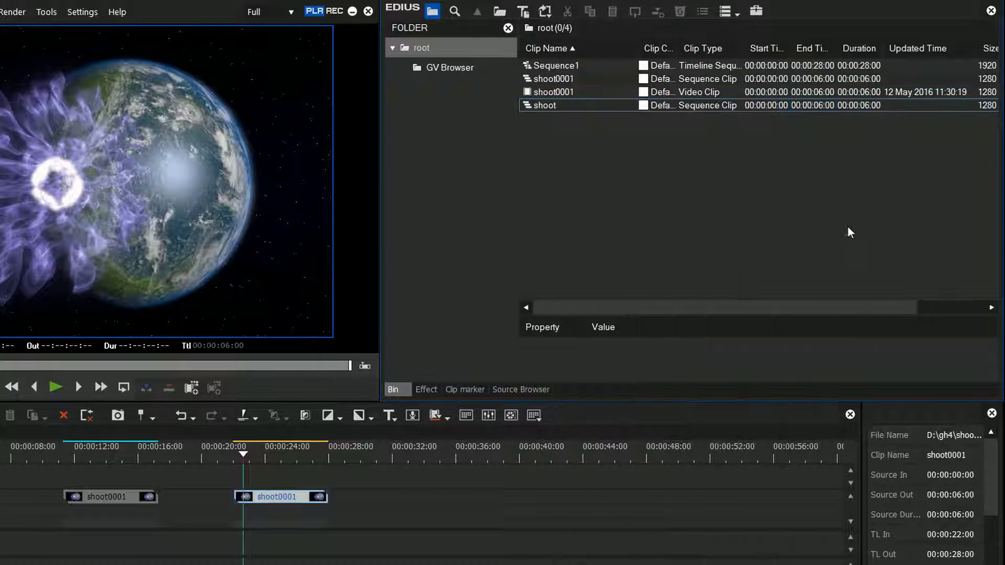
{"action": "left_click", "coordinate": [555, 106]}
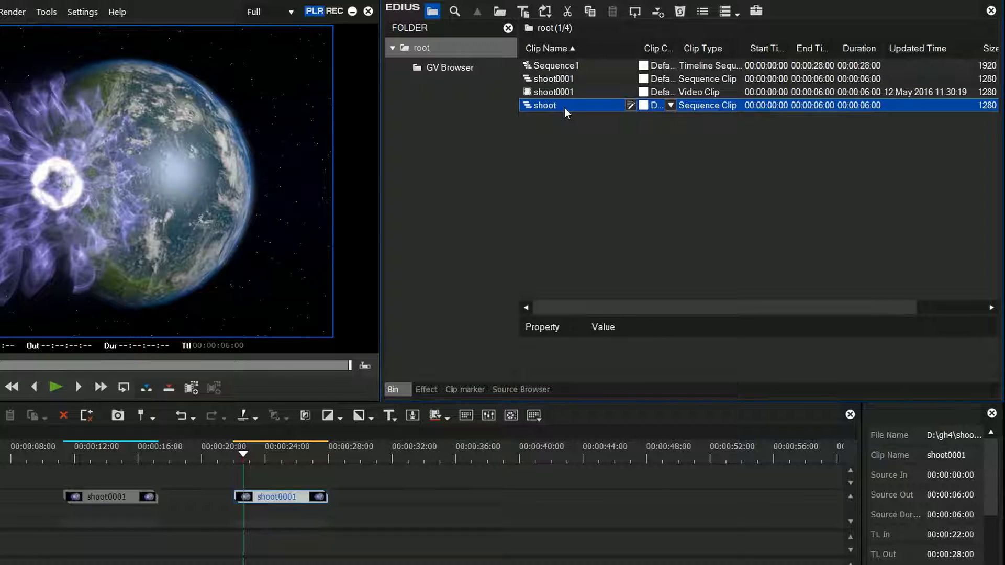
{"action": "right_click", "coordinate": [564, 108]}
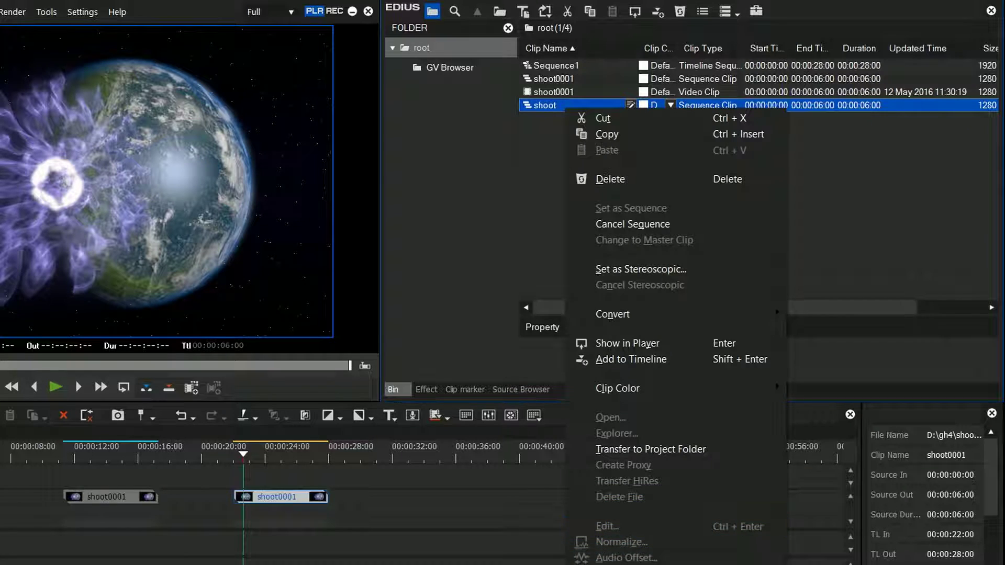
{"action": "left_click", "coordinate": [608, 552]}
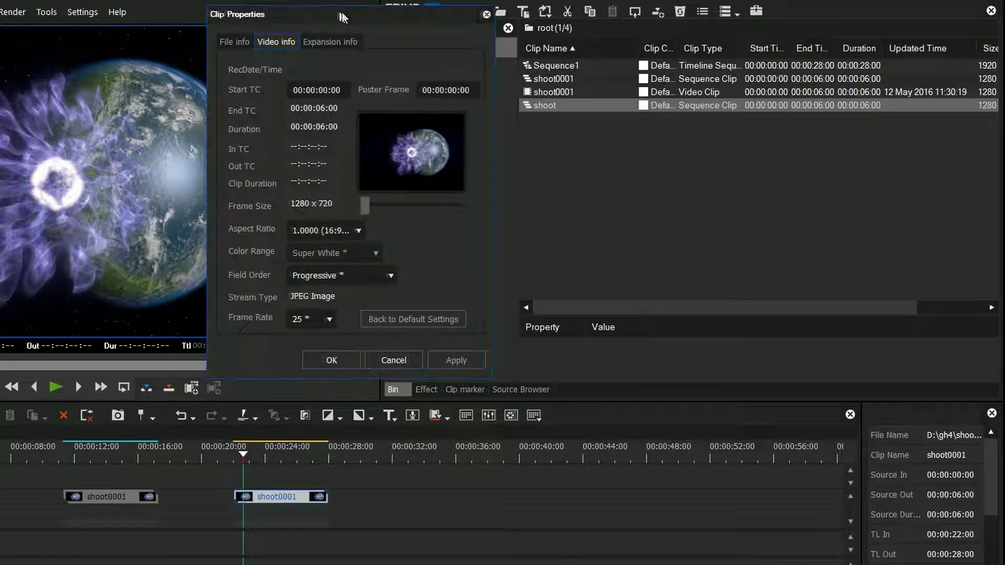
{"action": "left_click_drag", "start_coordinate": [341, 11], "coordinate": [389, 22]}
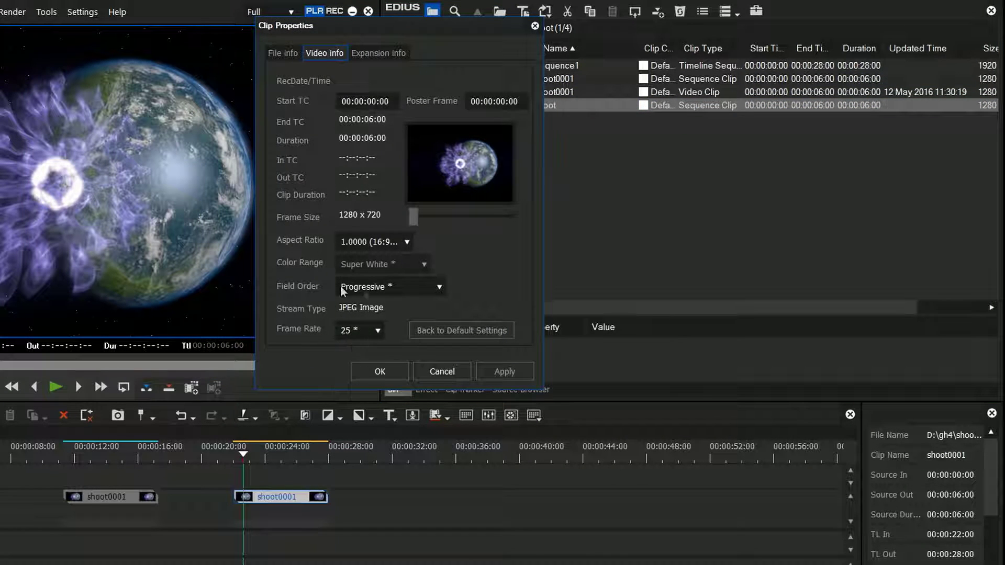
{"action": "left_click", "coordinate": [441, 371]}
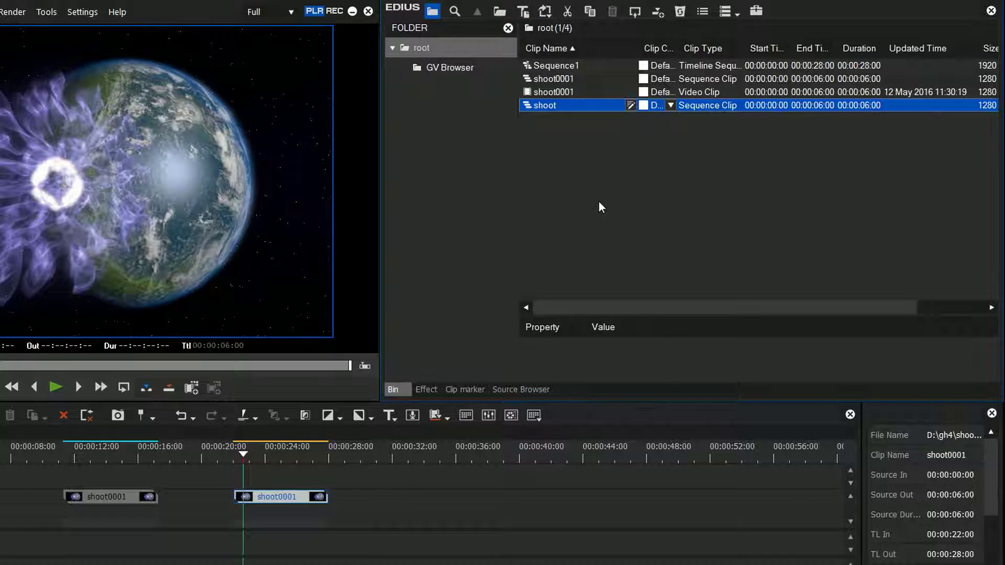